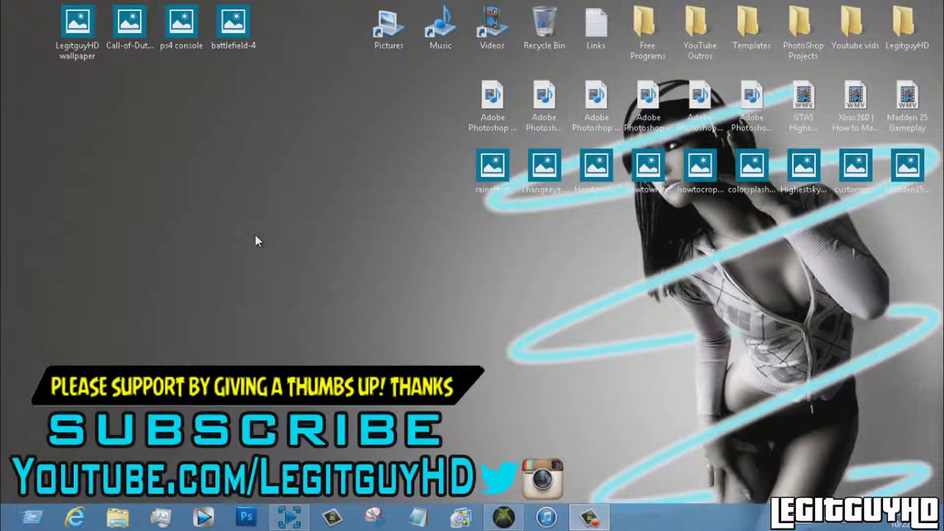
{"action": "left_click", "coordinate": [503, 516]}
{"action": "left_click", "coordinate": [753, 28]}
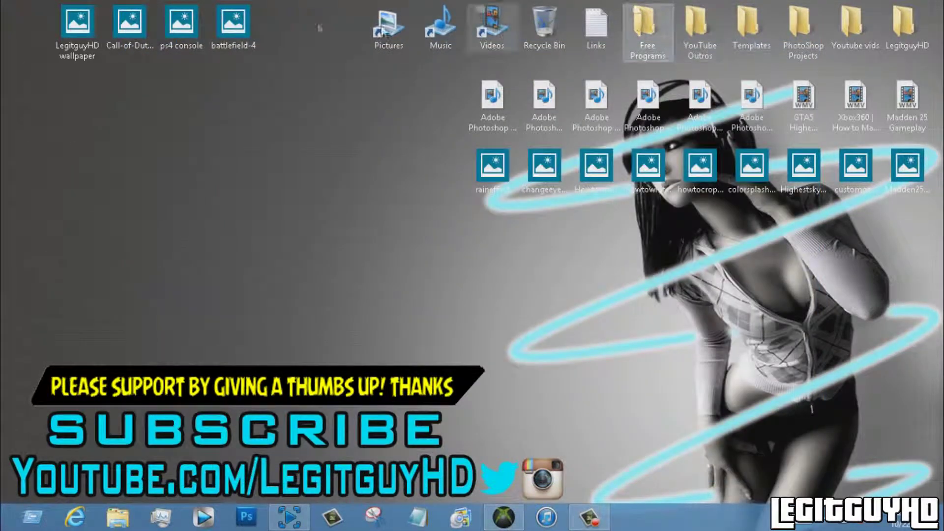
{"action": "left_click_drag", "start_coordinate": [263, 6], "coordinate": [40, 23]}
{"action": "left_click", "coordinate": [138, 118]}
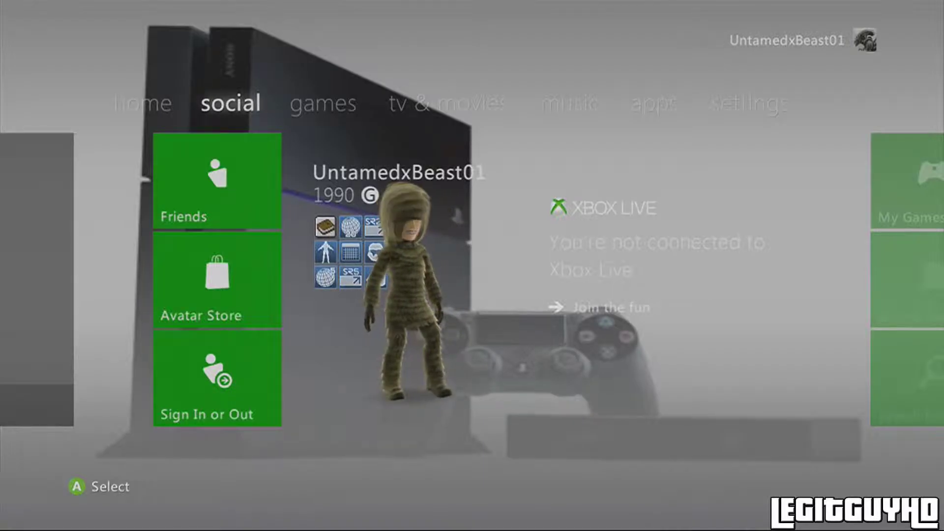
Step: Look over the custom theme background on the social and games pages of the Xbox 360 dashboard
{"action": "key", "text": "Right"}
{"action": "key", "text": "Left"}
{"action": "key", "text": "Right"}
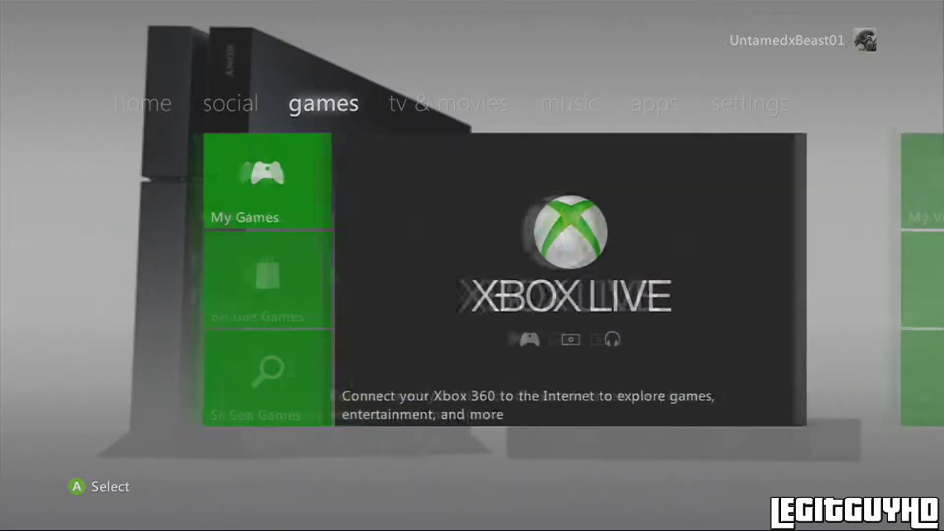
{"action": "key", "text": "Left"}
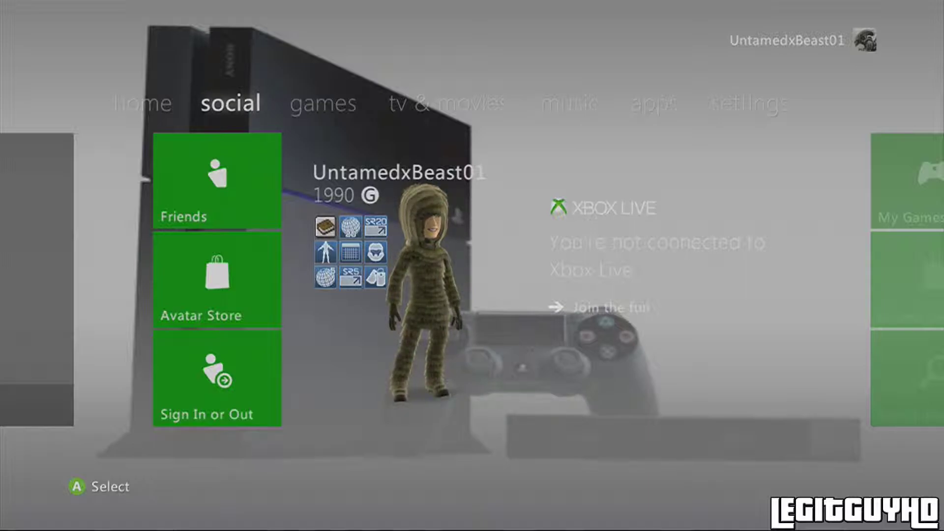
{"action": "key", "text": "Left"}
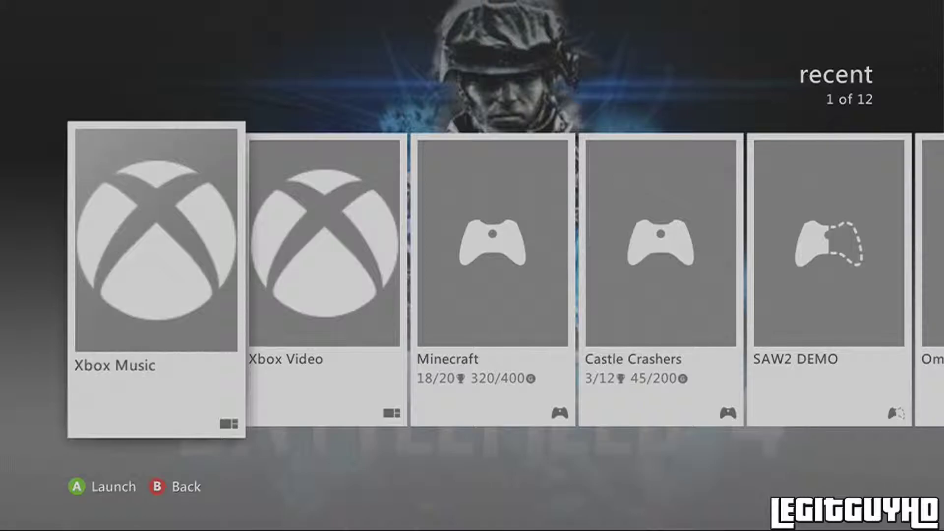
Step: Examine the theme background behind the recent items list, then return to the dashboard's home page
{"action": "key", "text": "Escape"}
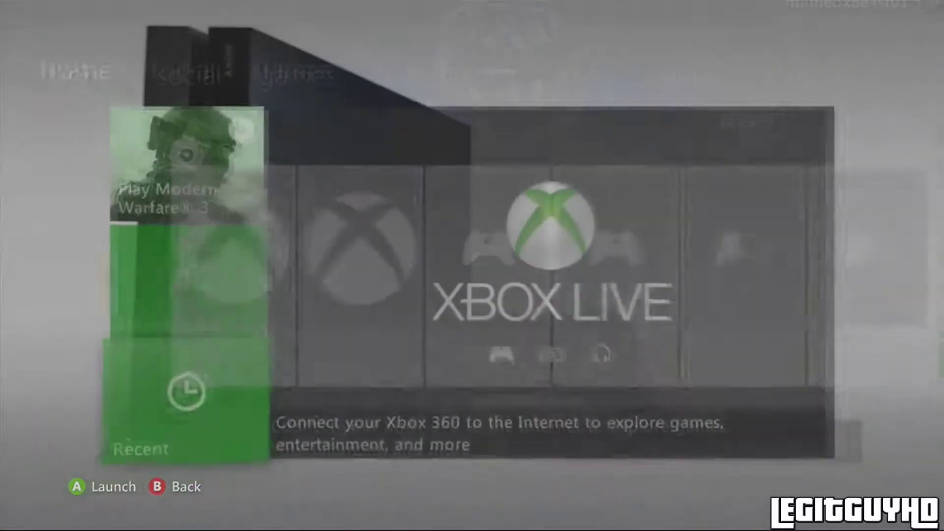
{"action": "key", "text": "Return"}
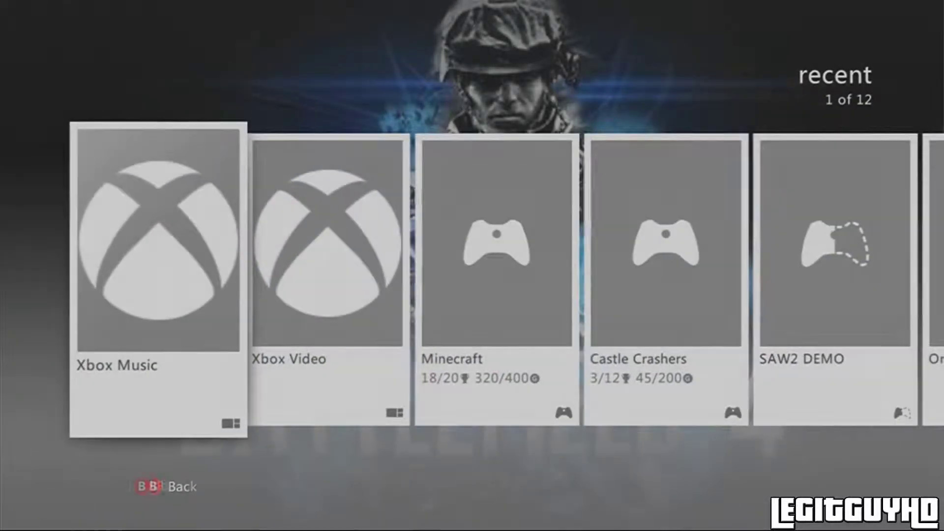
{"action": "key", "text": "Right"}
{"action": "key", "text": "Right"}
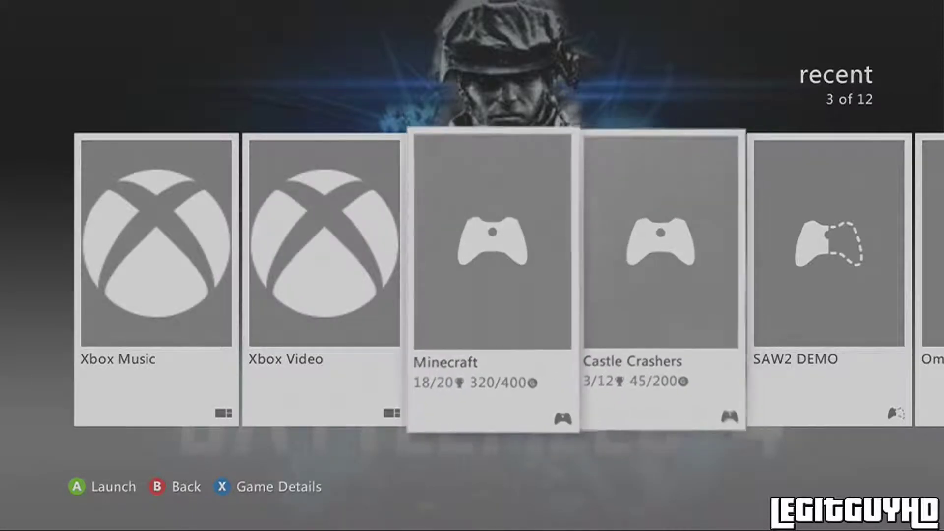
{"action": "key", "text": "Left"}
{"action": "key", "text": "Left"}
{"action": "key", "text": "Escape"}
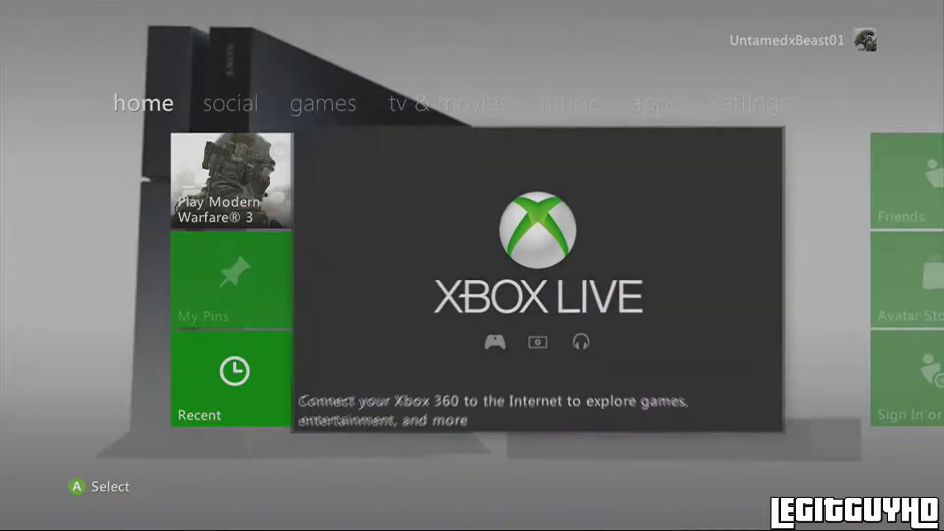
Step: Browse the dashboard pages from social to music to view the main theme image, ending on games
{"action": "key", "text": "Right"}
{"action": "key", "text": "Up"}
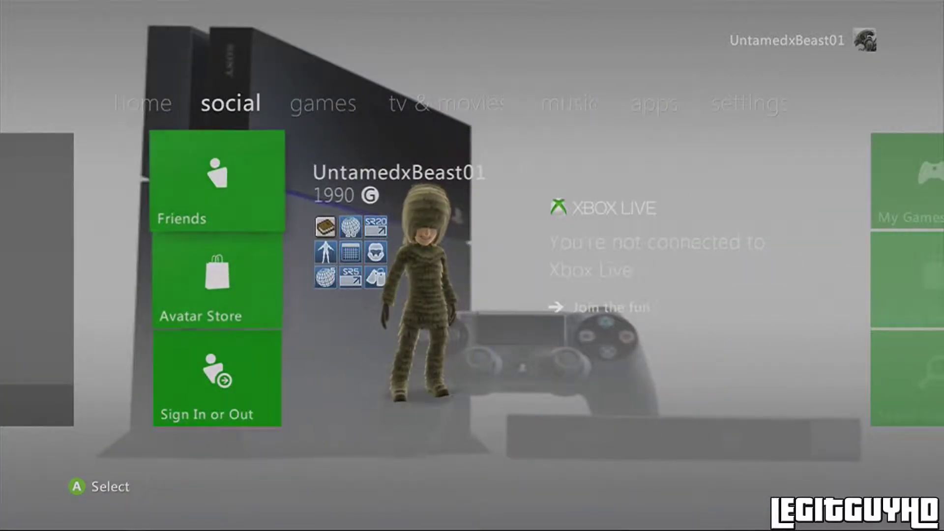
{"action": "key", "text": "Right"}
{"action": "key", "text": "Right"}
{"action": "key", "text": "Right"}
{"action": "key", "text": "Right"}
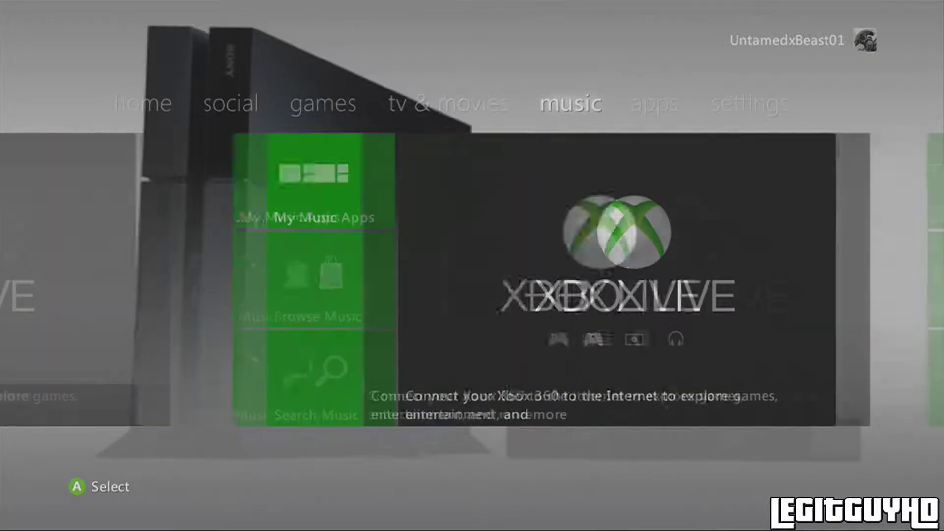
{"action": "key", "text": "Left"}
{"action": "key", "text": "Left"}
{"action": "key", "text": "Left"}
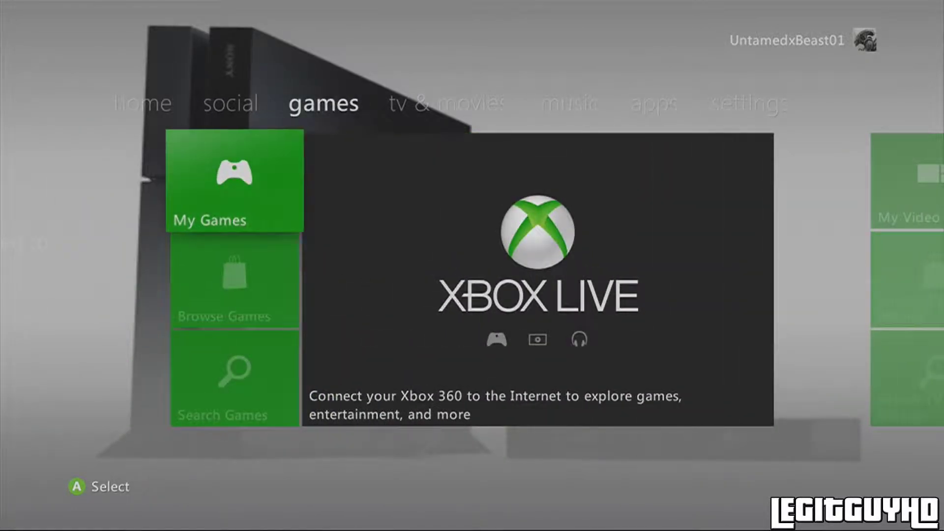
Step: View the My Games library and its theme background, then return to the dashboard
{"action": "key", "text": "Return"}
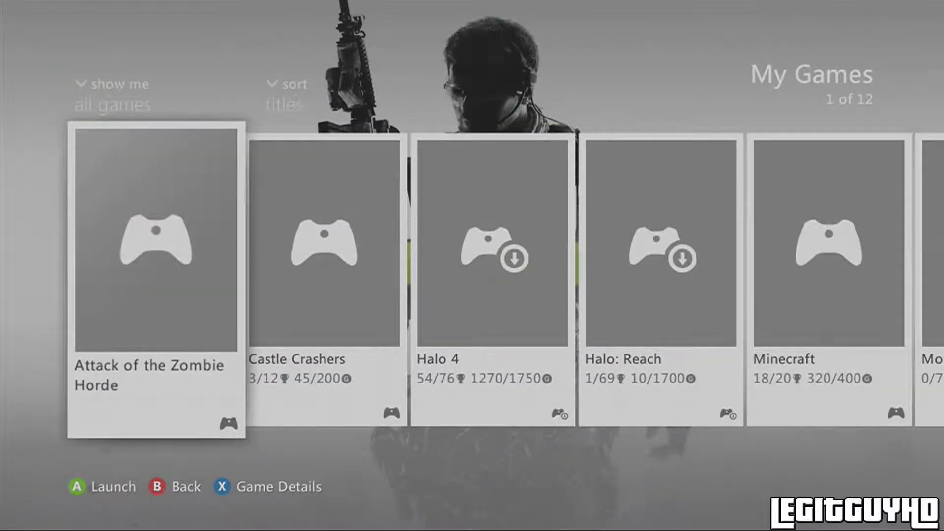
{"action": "key", "text": "Escape"}
{"action": "key", "text": "Return"}
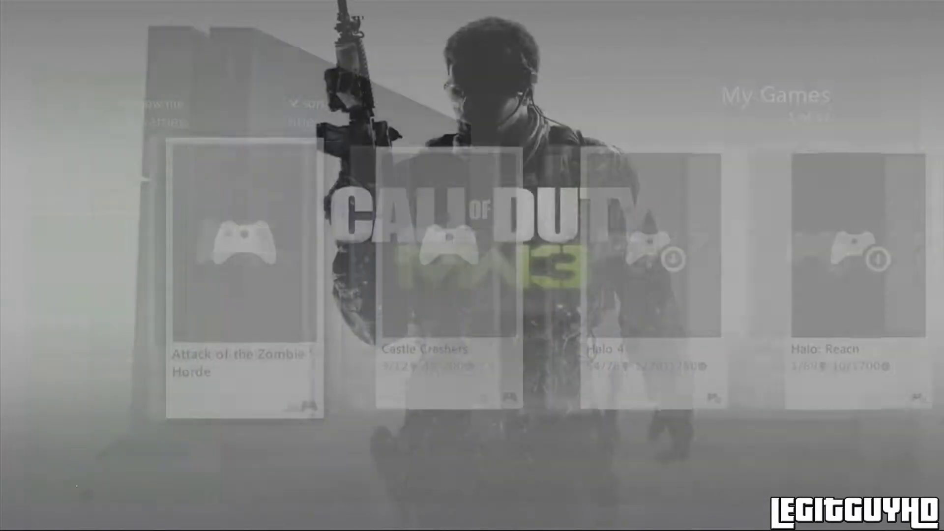
{"action": "key", "text": "Right"}
{"action": "key", "text": "Right"}
{"action": "key", "text": "Up"}
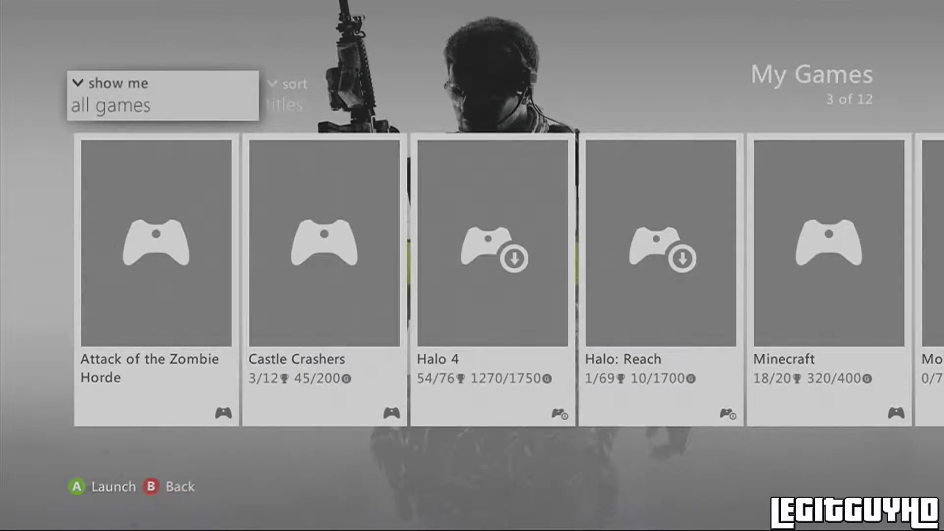
{"action": "key", "text": "Down"}
{"action": "key", "text": "Escape"}
Step: View the System Settings screen and examine the theme background behind it, then return to the dashboard
{"action": "key", "text": "Right"}
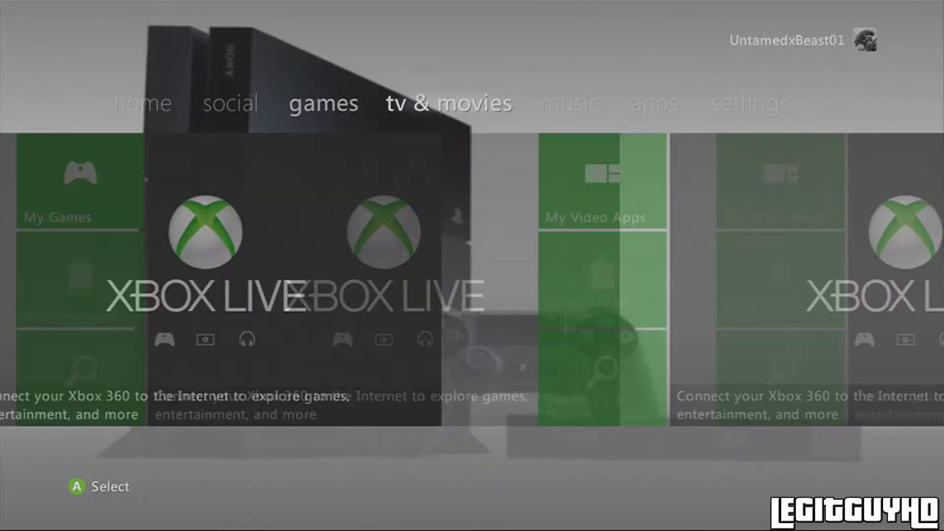
{"action": "key", "text": "Right"}
{"action": "key", "text": "Right"}
{"action": "key", "text": "Right"}
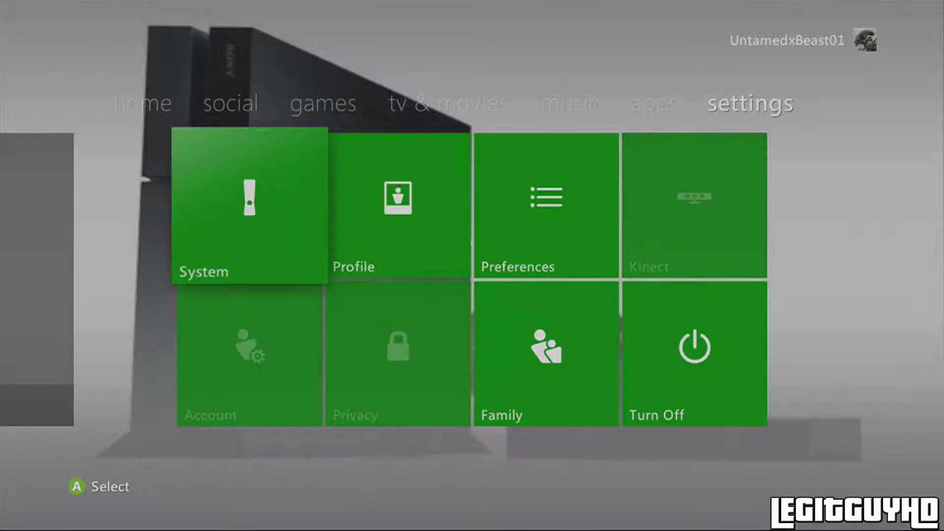
{"action": "key", "text": "Return"}
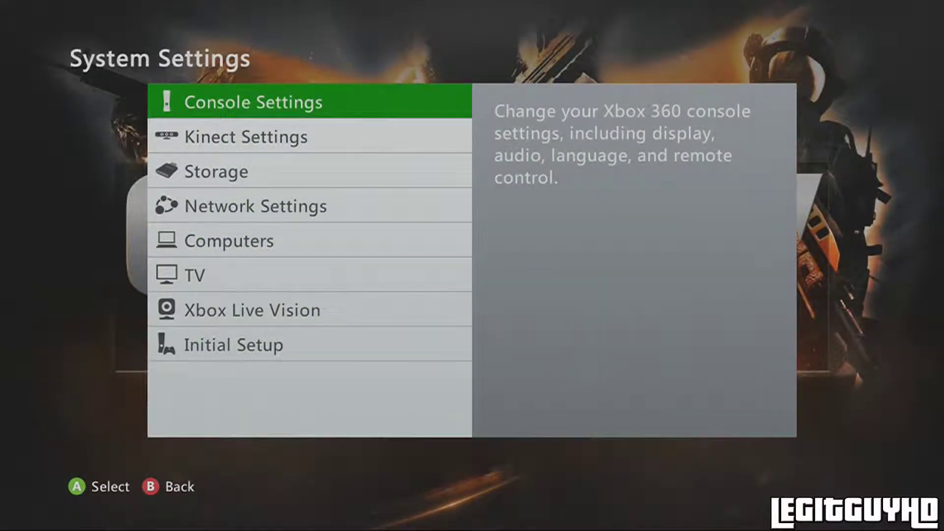
{"action": "key", "text": "Down"}
{"action": "key", "text": "Up"}
{"action": "key", "text": "Escape"}
{"action": "key", "text": "Return"}
{"action": "key", "text": "Escape"}
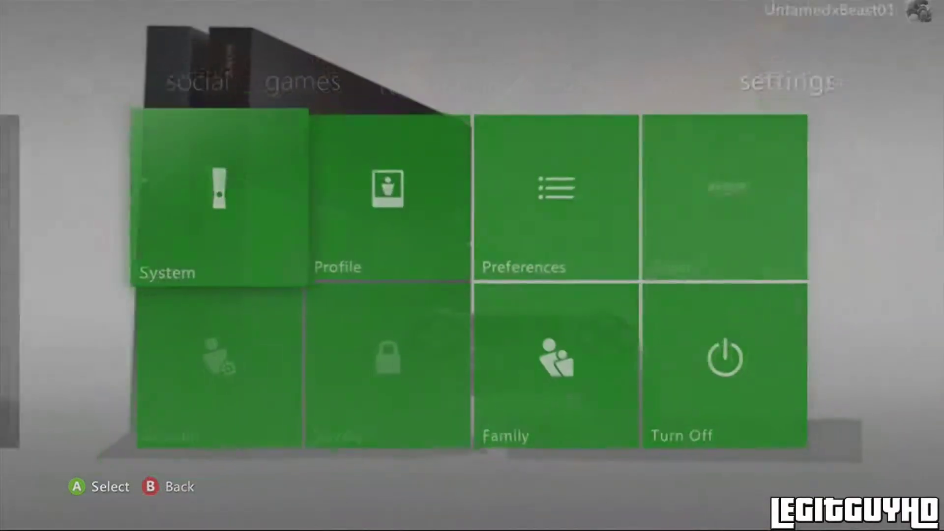
{"action": "key", "text": "Return"}
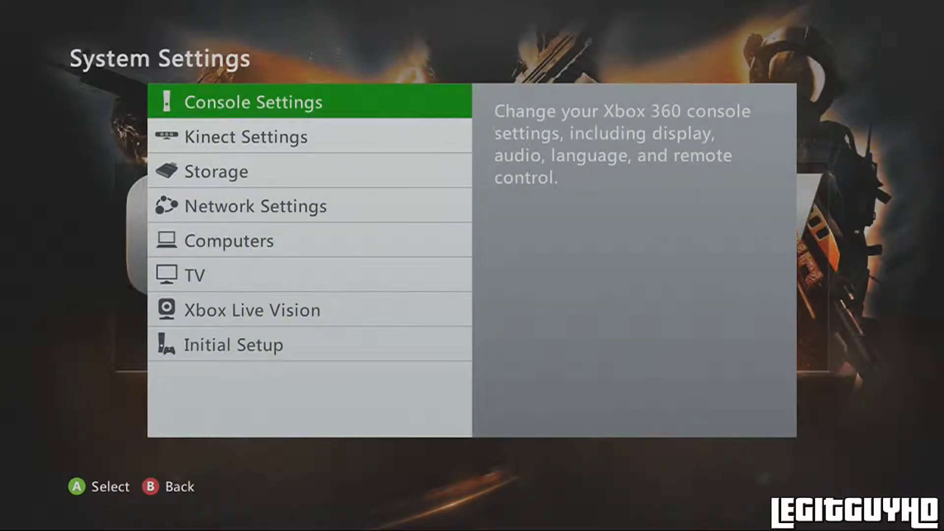
{"action": "key", "text": "Escape"}
Step: Page back through the dashboard from settings to review the main theme image
{"action": "key", "text": "Left"}
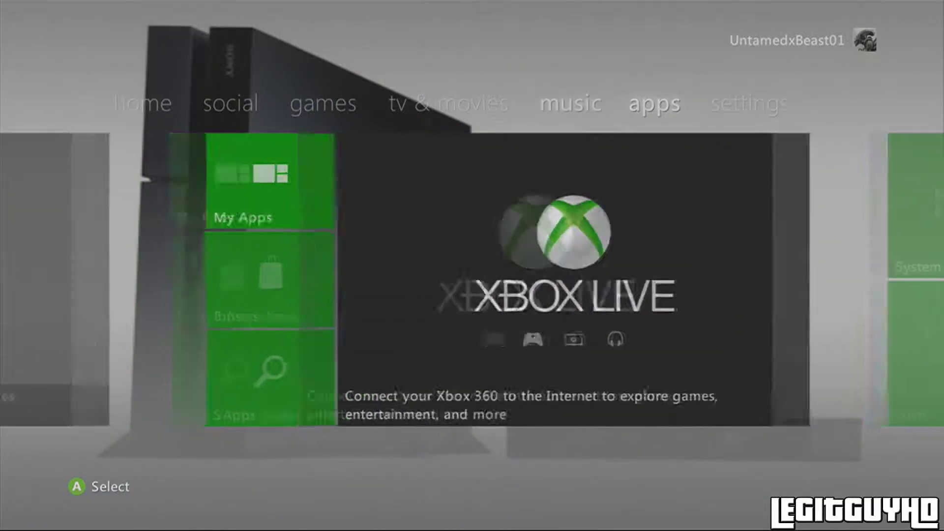
{"action": "key", "text": "Left"}
{"action": "key", "text": "Left"}
{"action": "key", "text": "Left"}
{"action": "key", "text": "Left"}
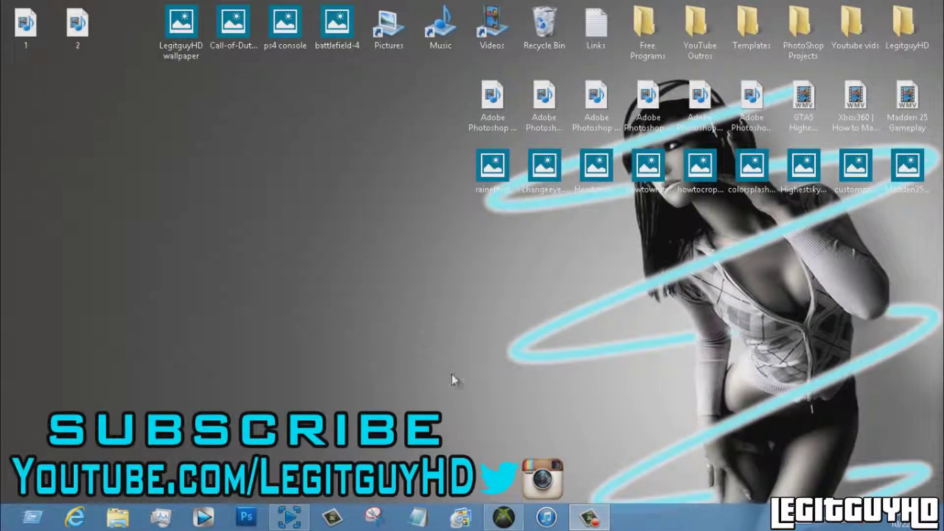
{"action": "left_click", "coordinate": [510, 518]}
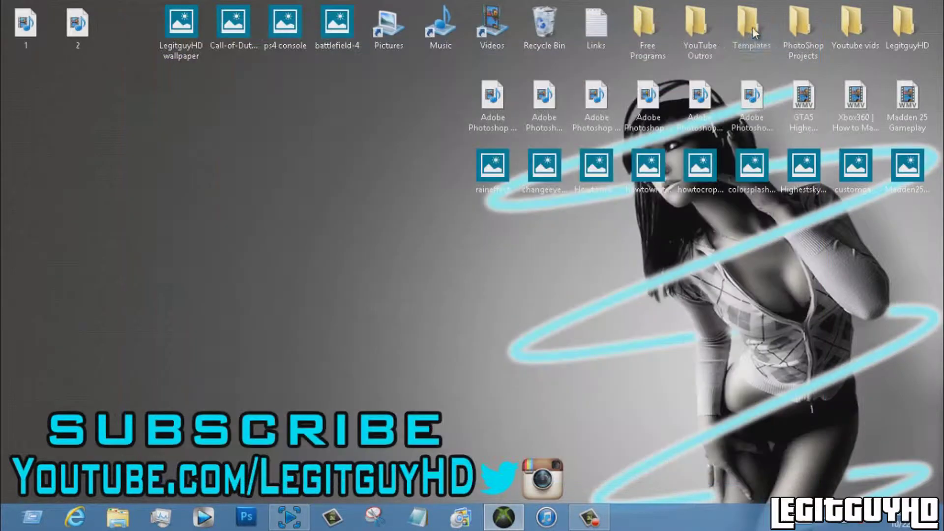
{"action": "left_click", "coordinate": [757, 27]}
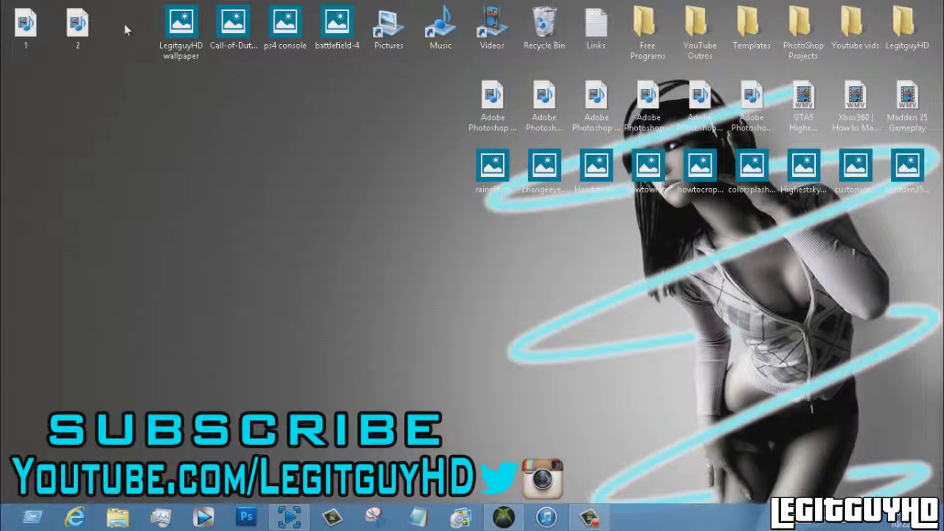
{"action": "left_click_drag", "start_coordinate": [126, 28], "coordinate": [152, 28]}
Step: Switch to Horizon and open its Theme Creator tool
{"action": "left_click", "coordinate": [502, 519]}
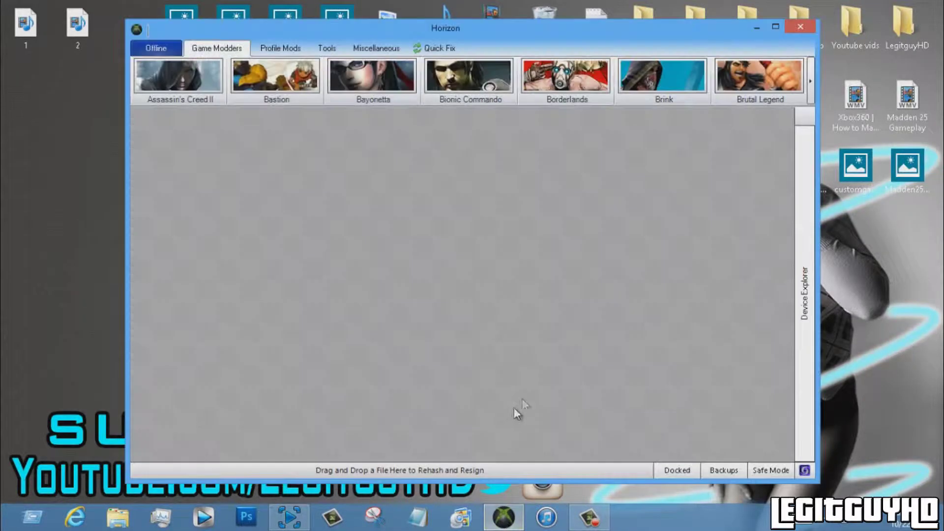
{"action": "left_click", "coordinate": [326, 48]}
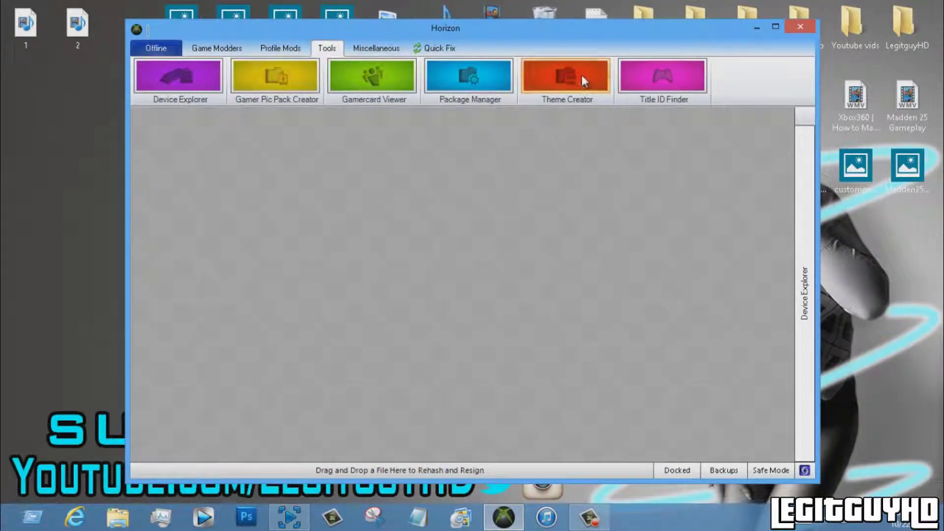
{"action": "left_click", "coordinate": [582, 77]}
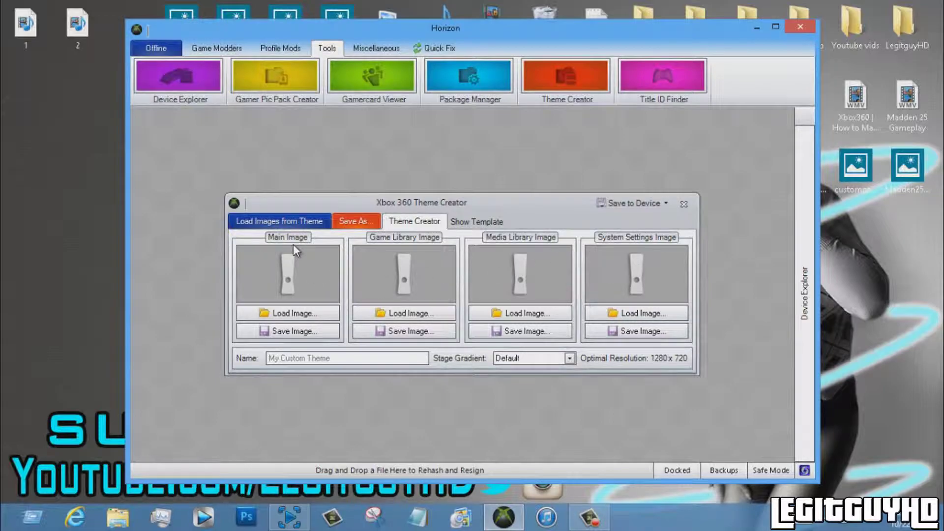
Step: Load LegitguyHD wallpaper.jpg as the theme's main image and check it with the template overlay, leaving the overlay off
{"action": "left_click", "coordinate": [285, 314]}
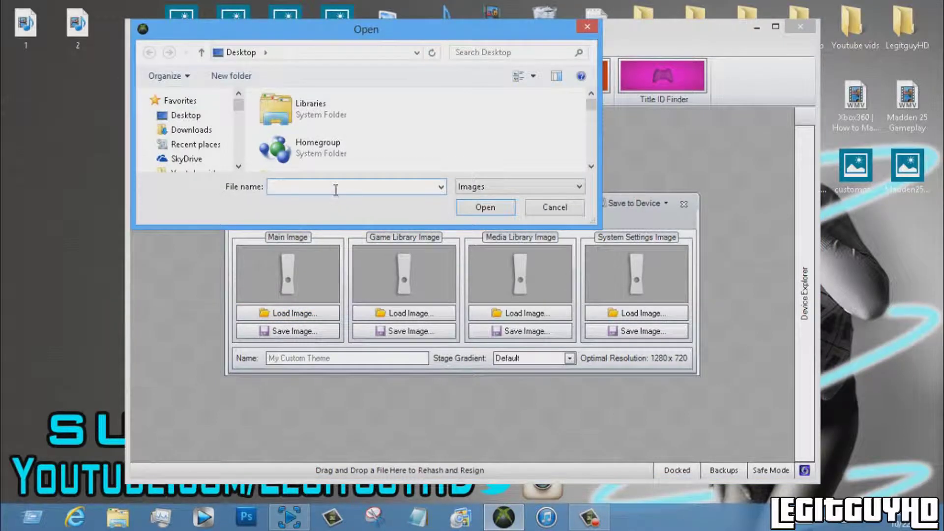
{"action": "type", "text": "LegitguyHD"}
{"action": "key", "text": "Down"}
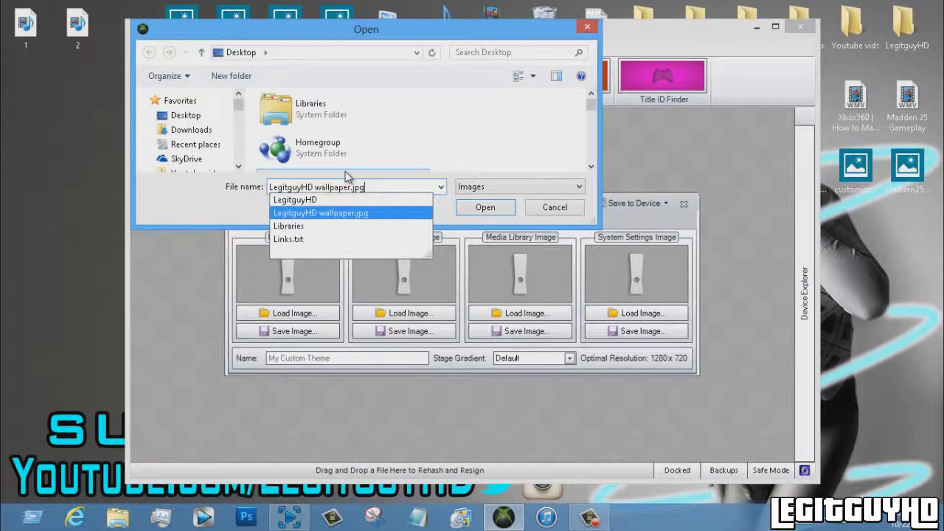
{"action": "key", "text": "Return"}
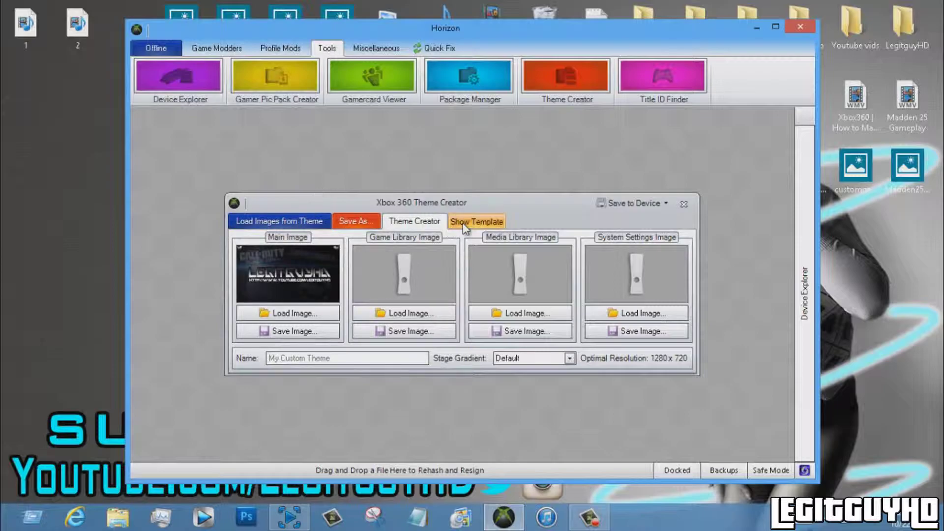
{"action": "left_click", "coordinate": [467, 221]}
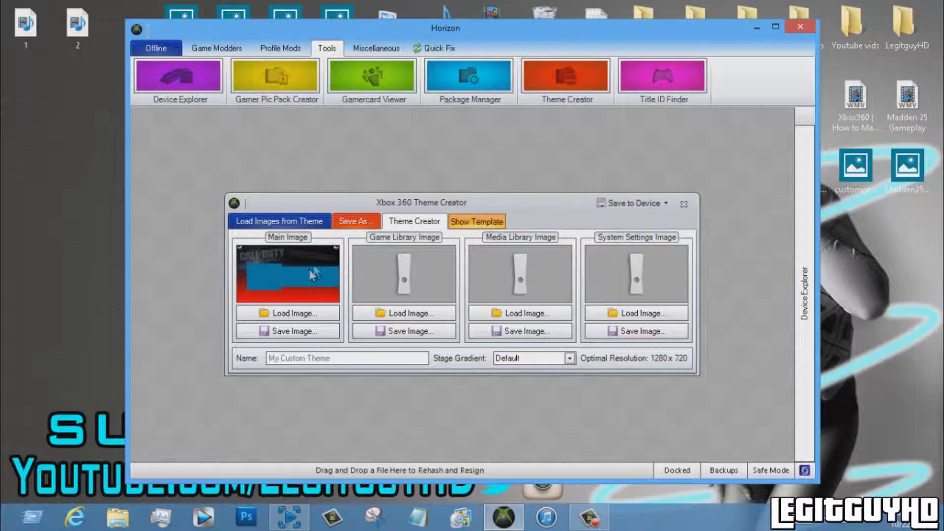
{"action": "left_click", "coordinate": [471, 224]}
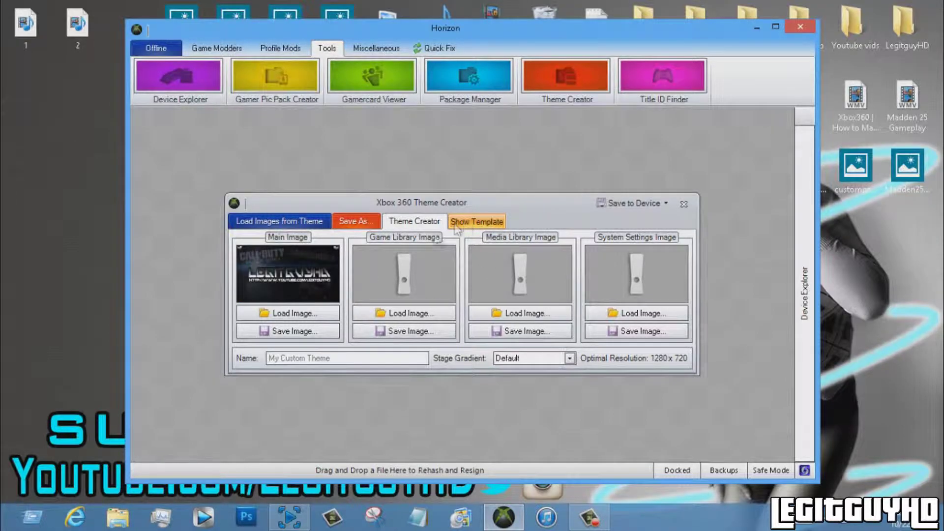
Step: Dismiss the game library image selection and reposition the Horizon window to uncover the image icons on the desktop
{"action": "left_click", "coordinate": [408, 313]}
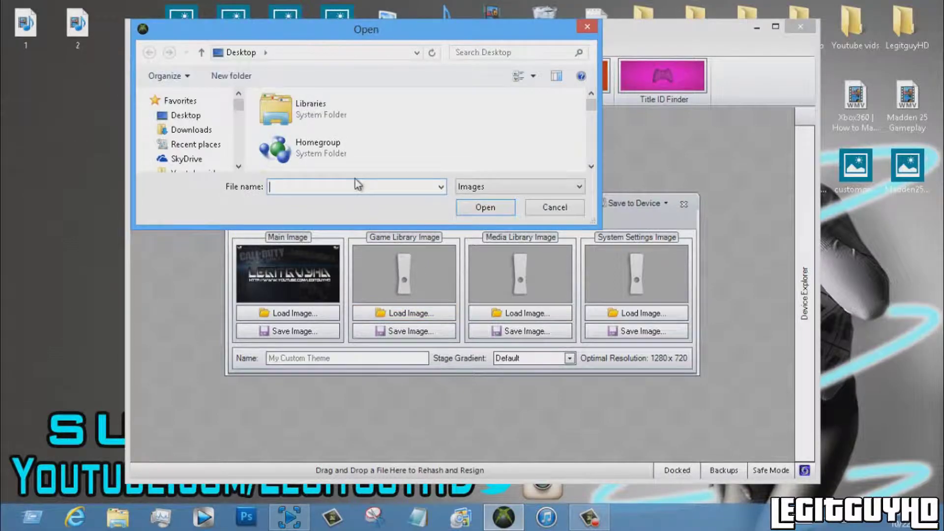
{"action": "left_click", "coordinate": [587, 26]}
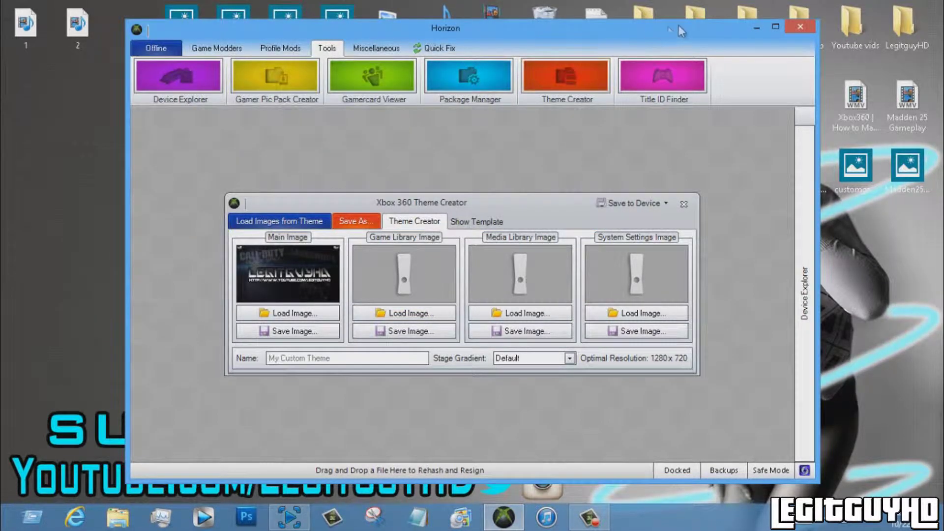
{"action": "left_click_drag", "start_coordinate": [738, 26], "coordinate": [709, 46]}
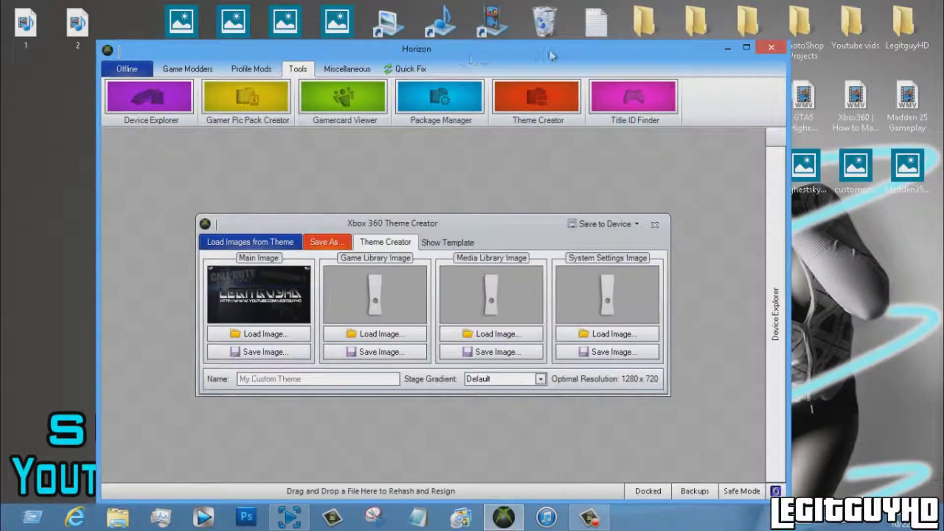
Step: Load the Call of Duty picture from the desktop as the game library image and check it with the template overlay, leaving the overlay off
{"action": "left_click_drag", "start_coordinate": [551, 54], "coordinate": [620, 67]}
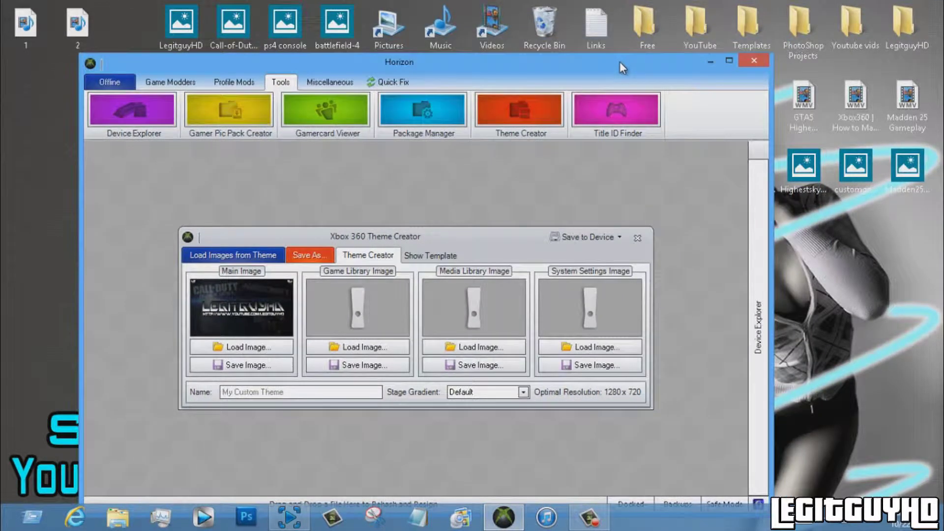
{"action": "left_click", "coordinate": [383, 345]}
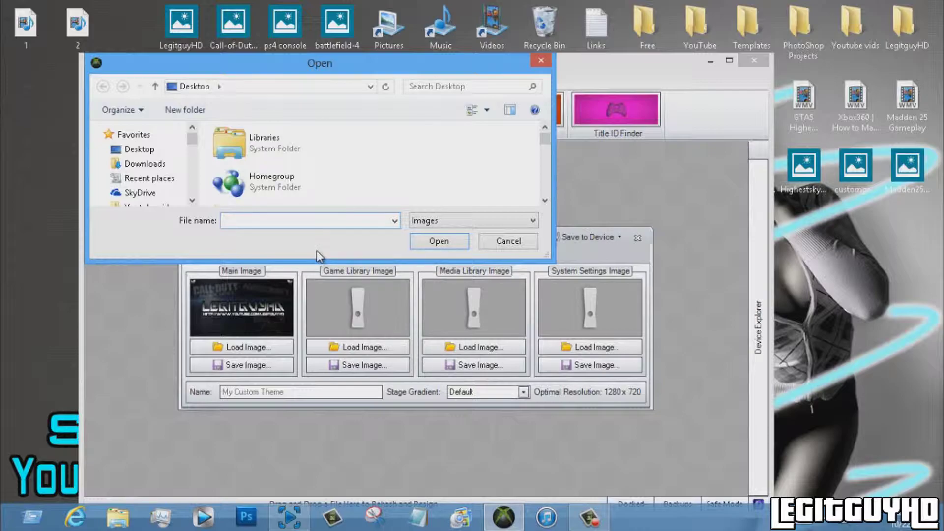
{"action": "type", "text": "c"}
{"action": "key", "text": "Down"}
{"action": "key", "text": "Return"}
{"action": "key", "text": "Return"}
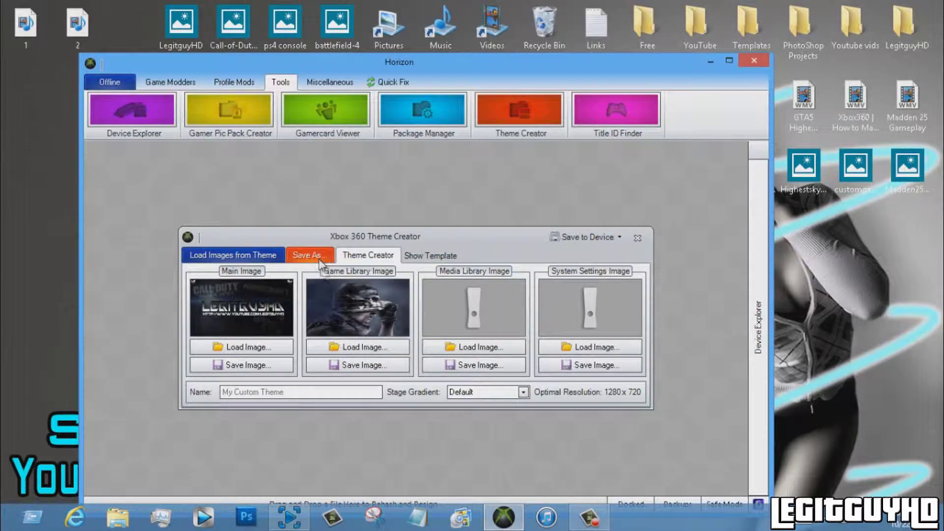
{"action": "left_click", "coordinate": [440, 256]}
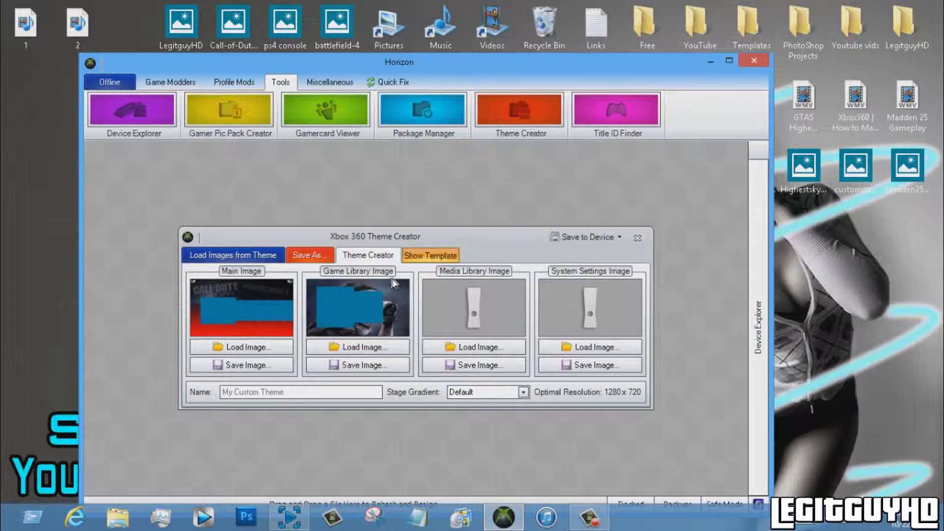
{"action": "left_click", "coordinate": [411, 258]}
Step: Load ps4 console.jpg as the theme's media library image and check it with the template overlay
{"action": "left_click", "coordinate": [468, 343]}
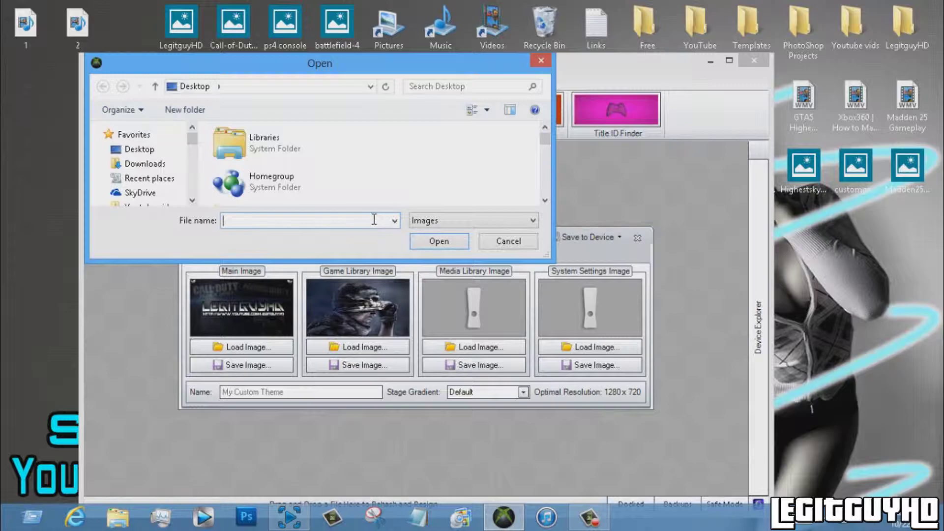
{"action": "type", "text": "p"}
{"action": "key", "text": "Down"}
{"action": "key", "text": "Down"}
{"action": "key", "text": "Down"}
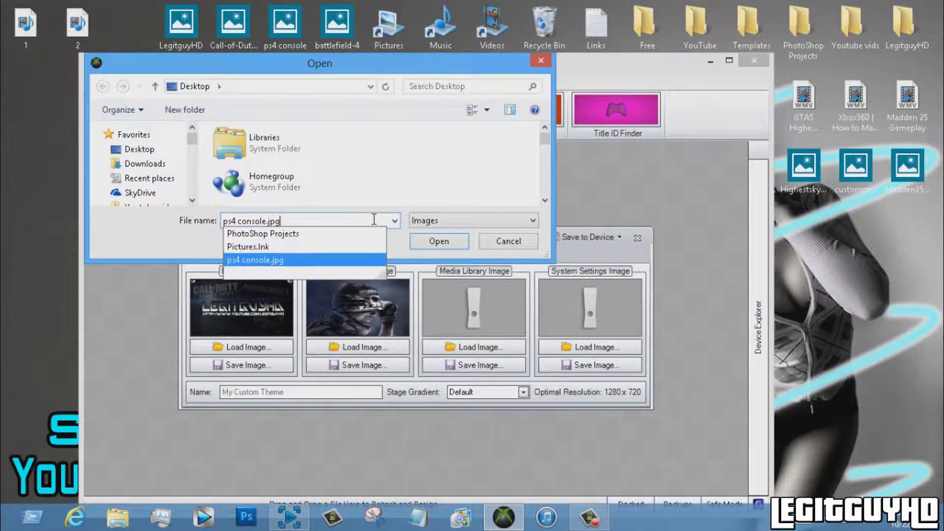
{"action": "key", "text": "Return"}
{"action": "key", "text": "Return"}
{"action": "left_click", "coordinate": [431, 255]}
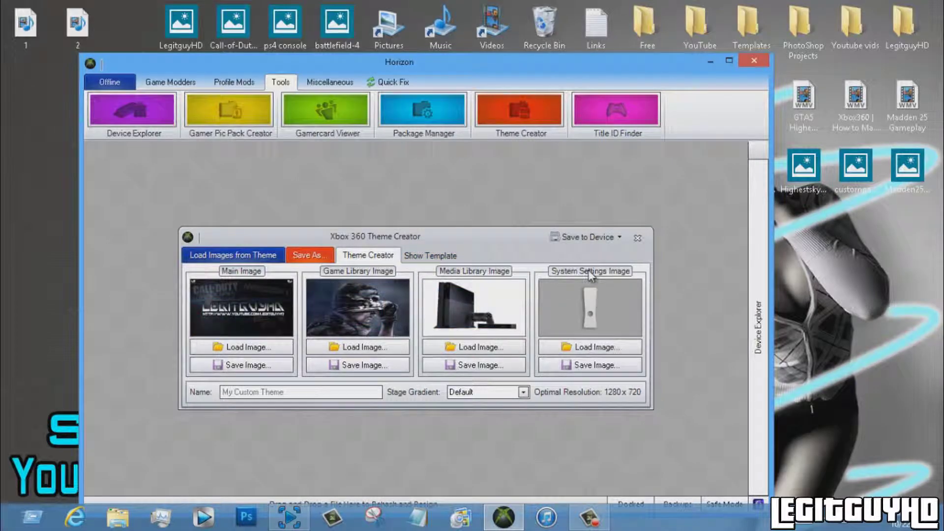
Step: Load battlefield-4.jpg from the desktop as the theme's system settings image and dismiss the reopened image selection
{"action": "left_click", "coordinate": [603, 346]}
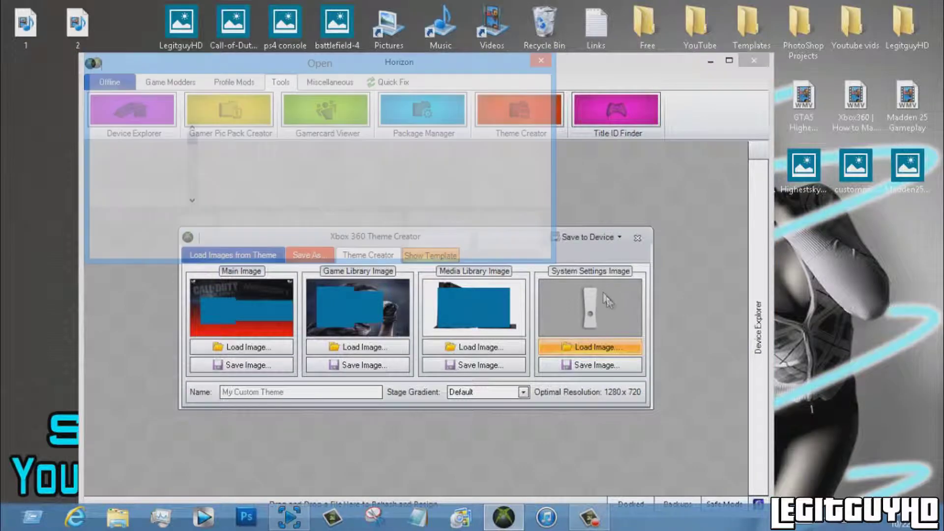
{"action": "type", "text": "battlefield-4.jpg"}
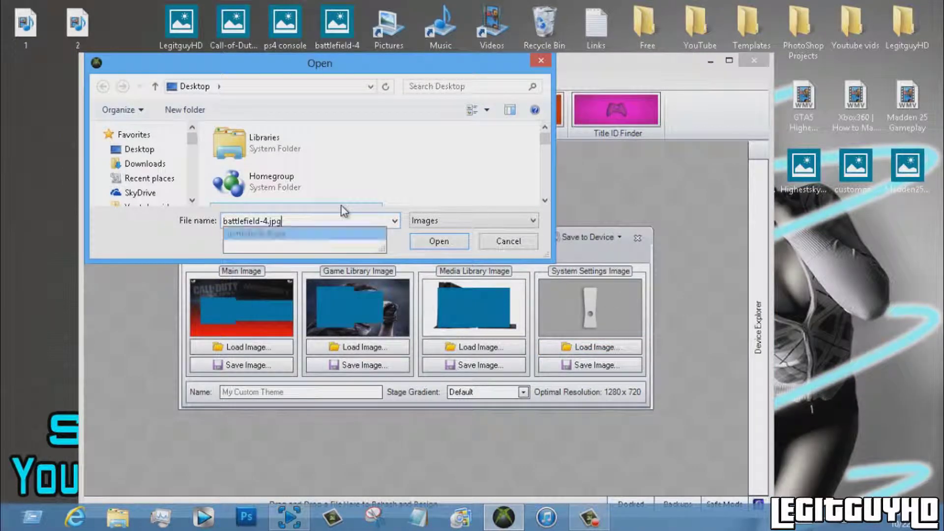
{"action": "key", "text": "Return"}
{"action": "left_click", "coordinate": [585, 345]}
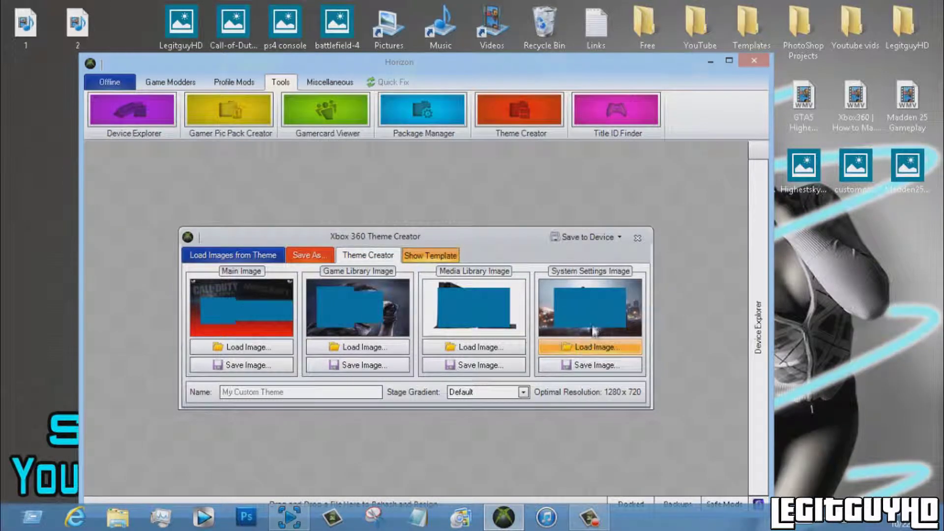
{"action": "left_click", "coordinate": [542, 59]}
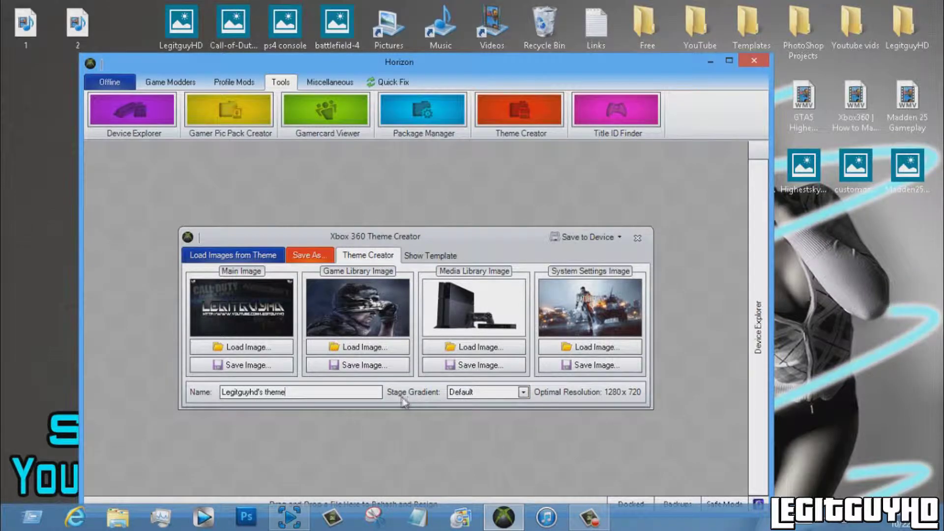
Step: Save Legitguyhd's theme to the flash drive with the Default stage gradient and close the Theme Creator windows
{"action": "left_click", "coordinate": [523, 393]}
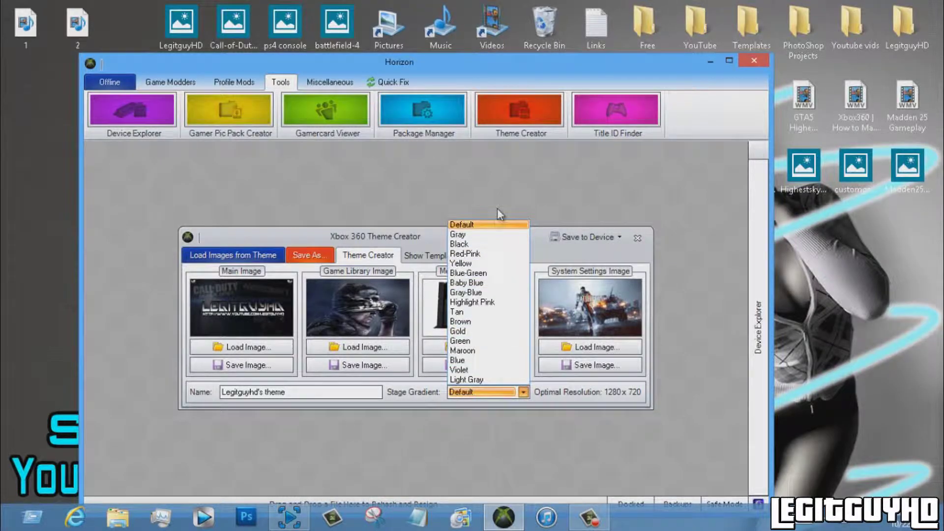
{"action": "left_click", "coordinate": [489, 226]}
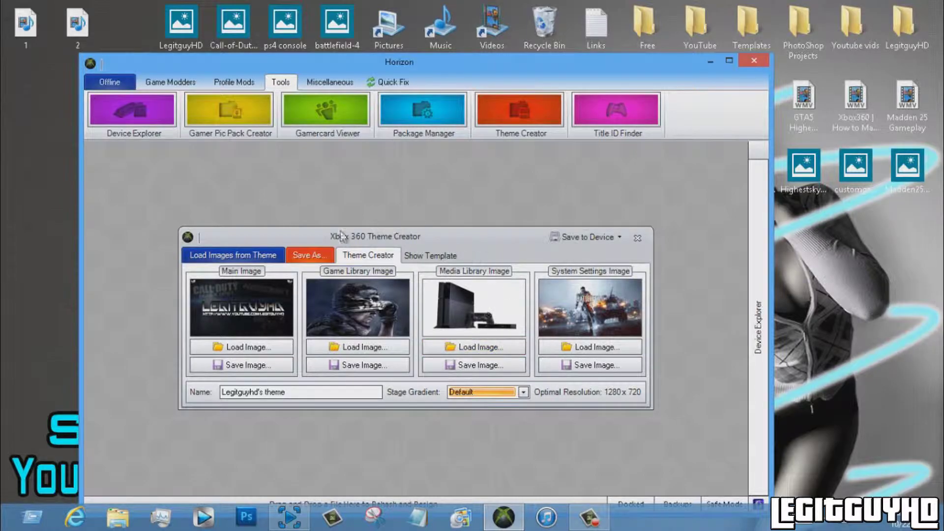
{"action": "left_click", "coordinate": [581, 236]}
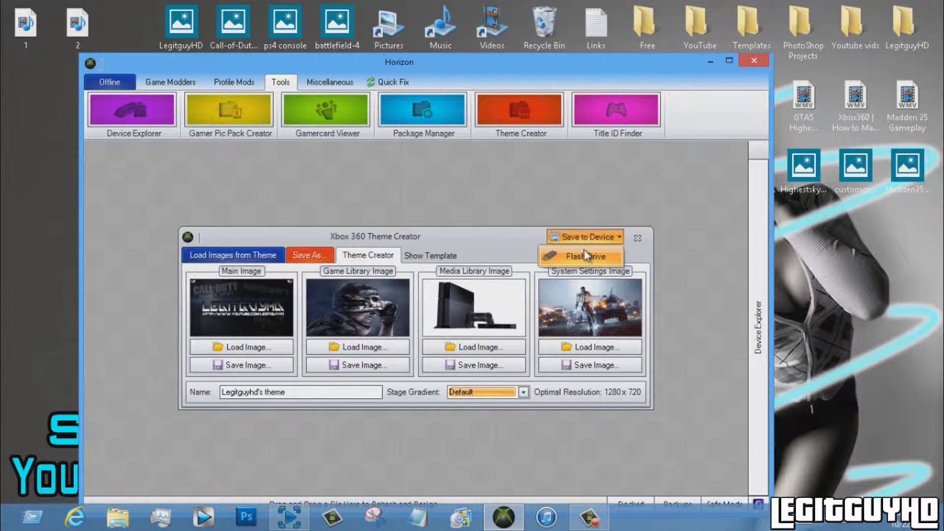
{"action": "left_click", "coordinate": [586, 253]}
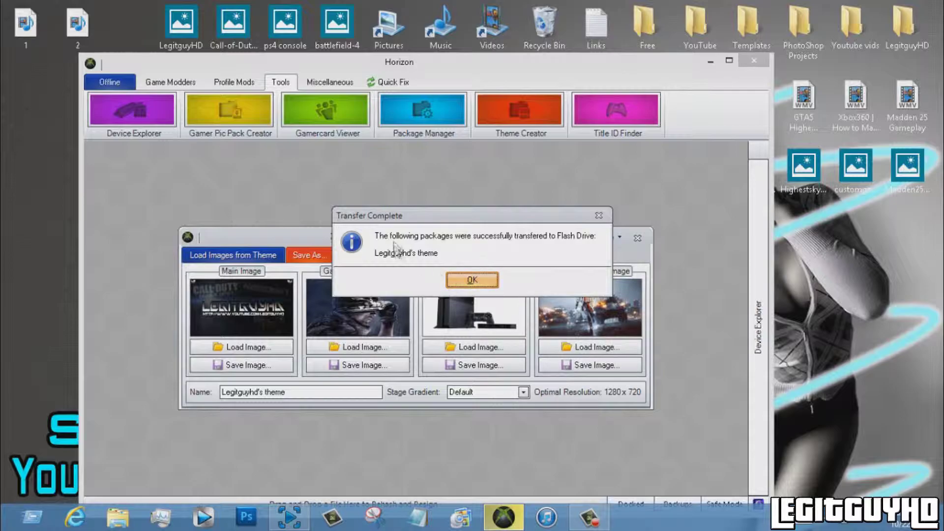
{"action": "left_click", "coordinate": [471, 279]}
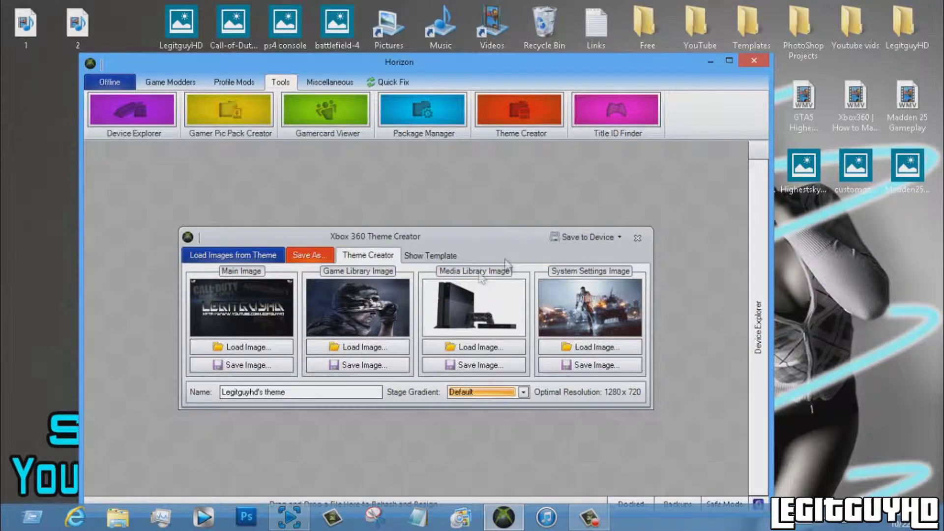
{"action": "left_click", "coordinate": [638, 239]}
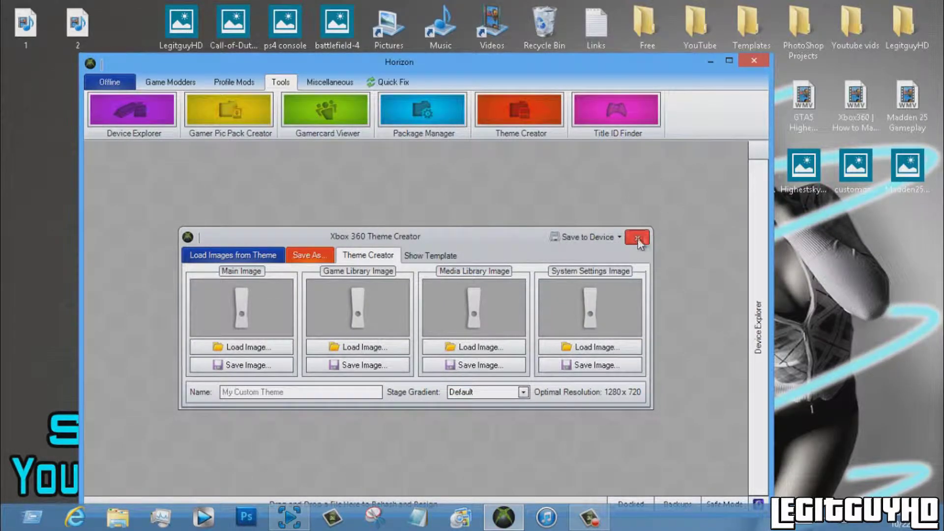
{"action": "left_click", "coordinate": [637, 239]}
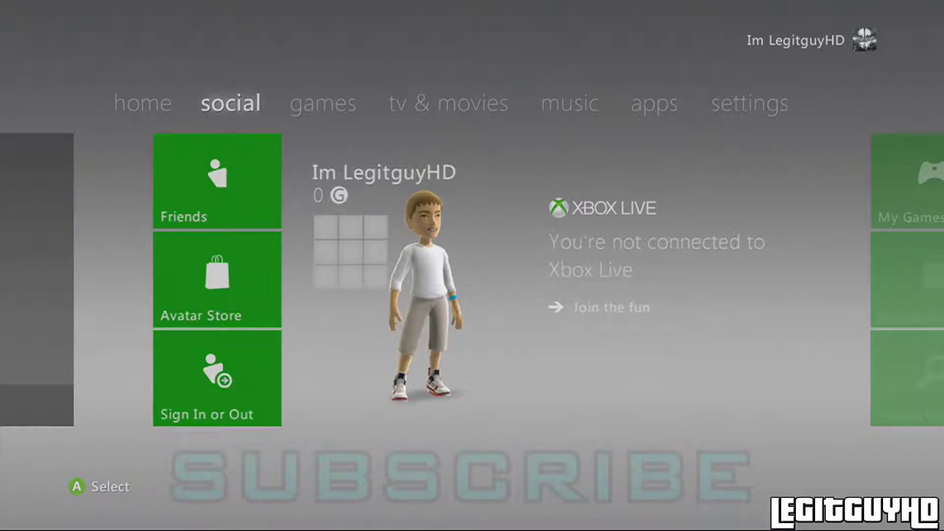
Step: Switch to the Xbox 360 dashboard and look through its pages, opening and leaving Recent and My Games
{"action": "key", "text": "Right"}
{"action": "key", "text": "Right"}
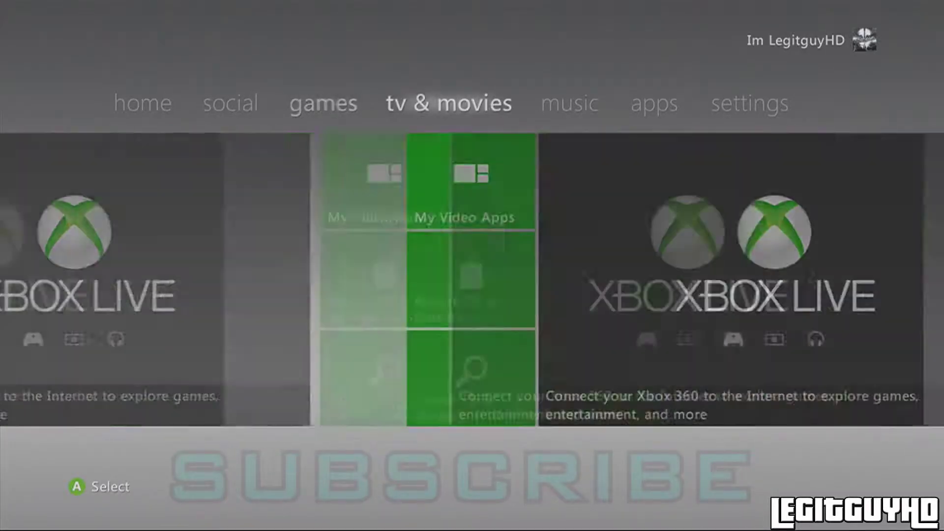
{"action": "key", "text": "Left"}
{"action": "key", "text": "Left"}
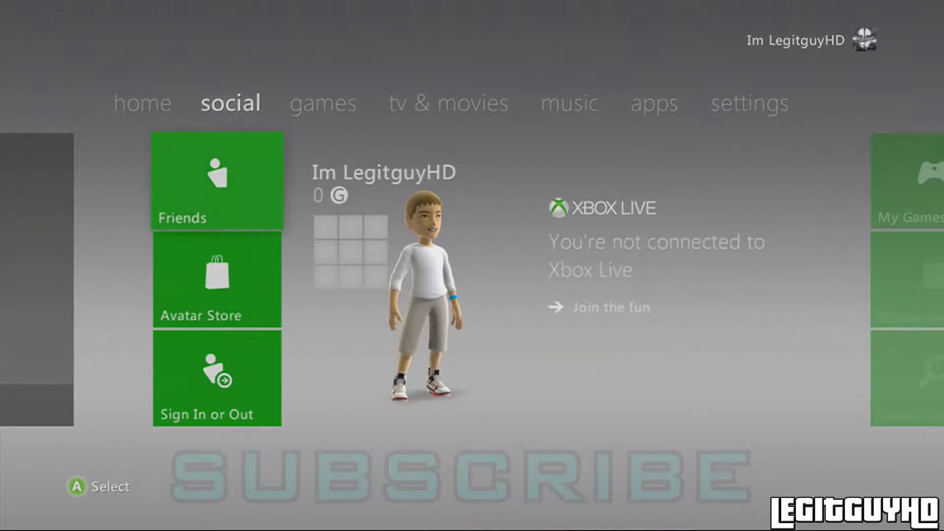
{"action": "key", "text": "Left"}
{"action": "key", "text": "Down"}
{"action": "key", "text": "Down"}
{"action": "key", "text": "Return"}
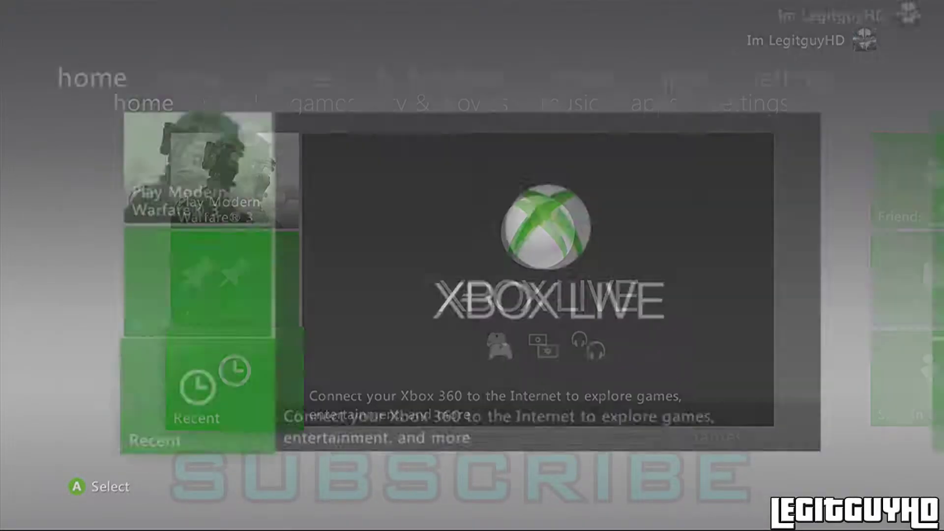
{"action": "key", "text": "Escape"}
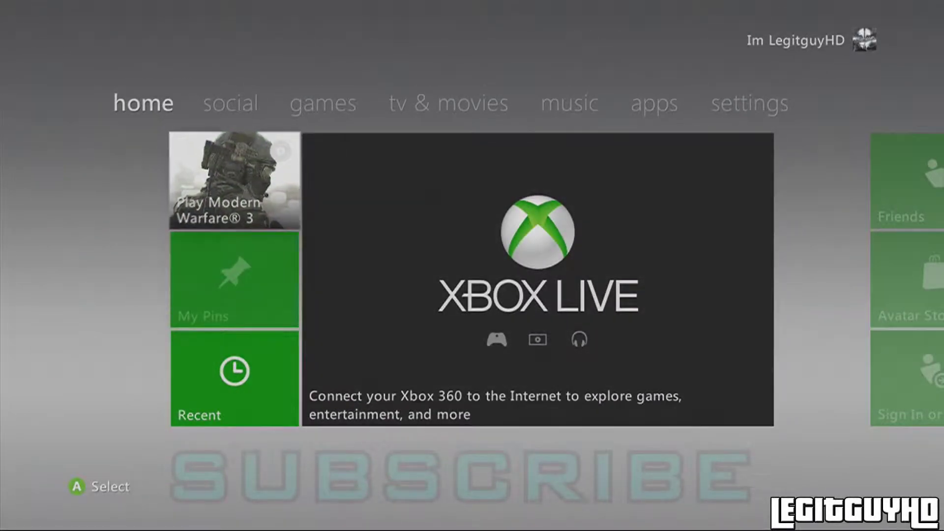
{"action": "key", "text": "Right"}
{"action": "key", "text": "Right"}
{"action": "key", "text": "Return"}
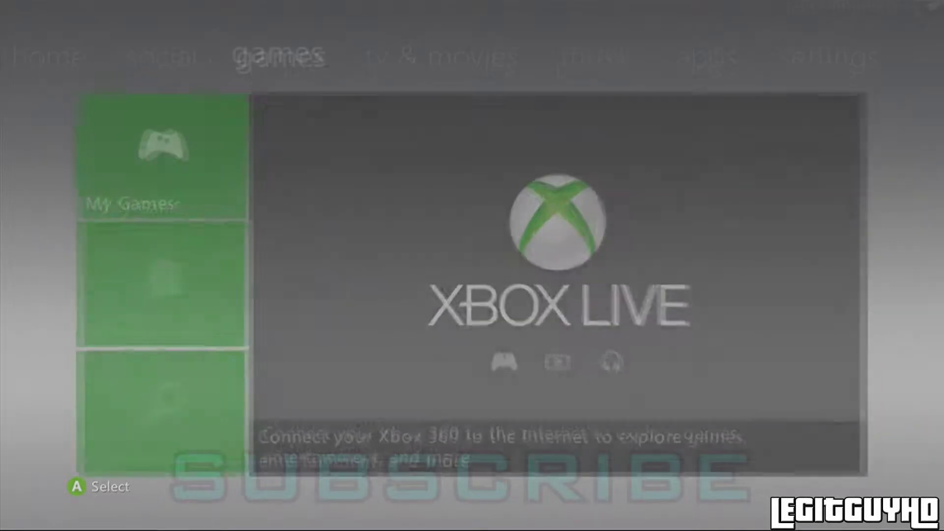
{"action": "key", "text": "Escape"}
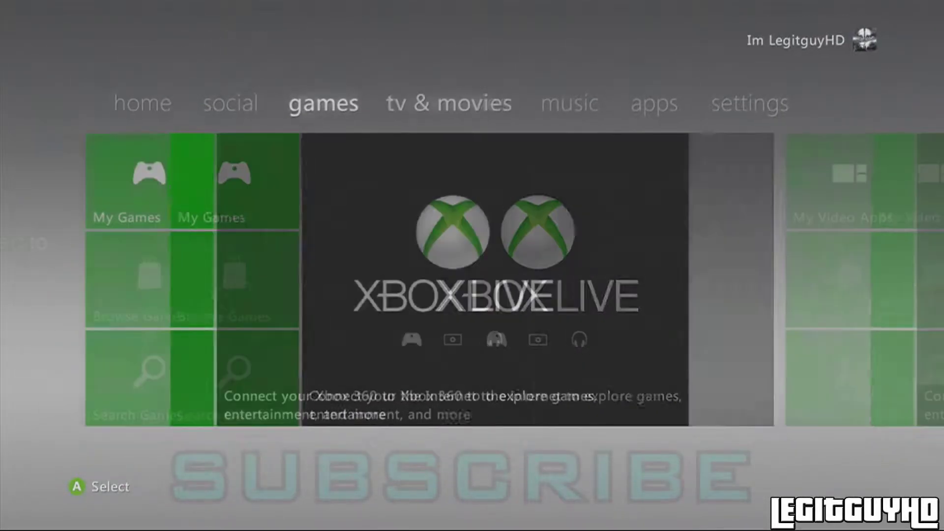
Step: Go to the console's System settings and open the Storage devices list
{"action": "key", "text": "Right"}
{"action": "key", "text": "Right"}
{"action": "key", "text": "Right"}
{"action": "key", "text": "Right"}
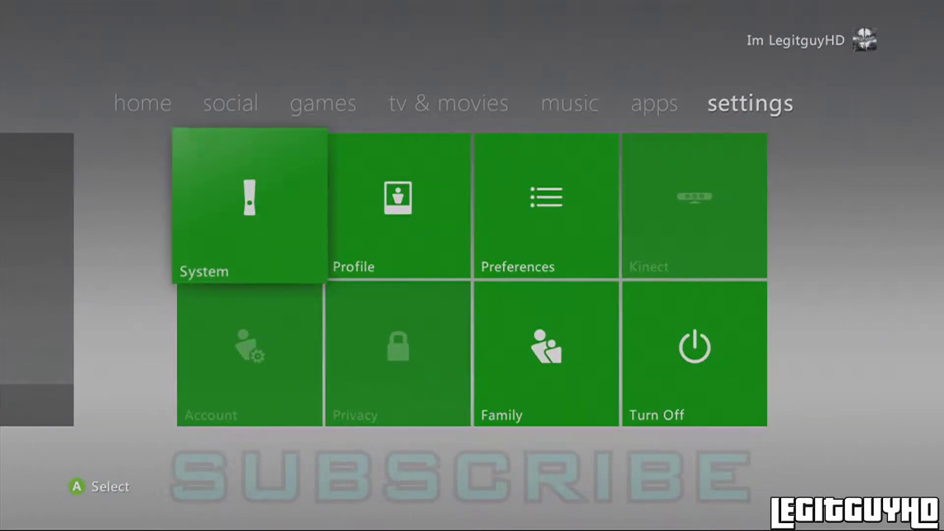
{"action": "key", "text": "Return"}
{"action": "key", "text": "Down"}
{"action": "key", "text": "Down"}
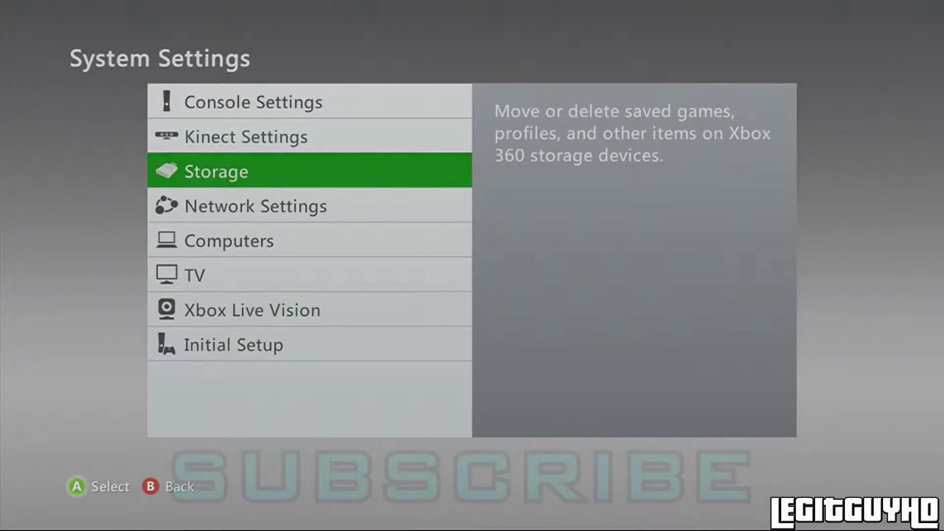
{"action": "key", "text": "Return"}
Step: Move Legitguyhd's theme from the Themes folder on the Memory Unit to the Hard Drive
{"action": "key", "text": "Down"}
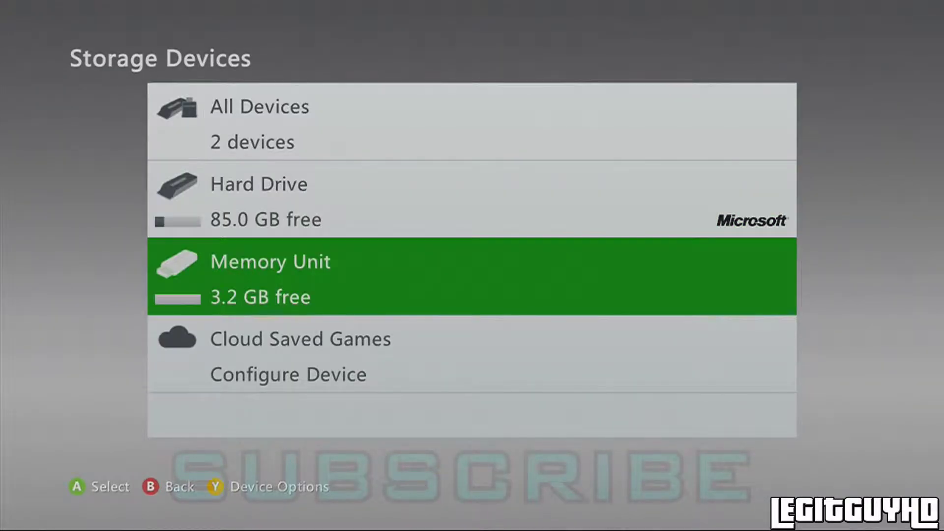
{"action": "key", "text": "Return"}
{"action": "key", "text": "Down"}
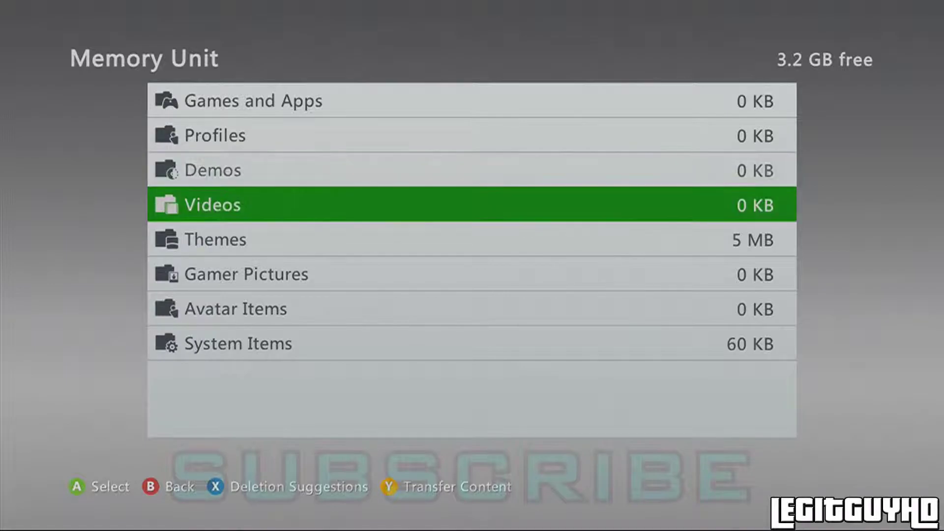
{"action": "key", "text": "Return"}
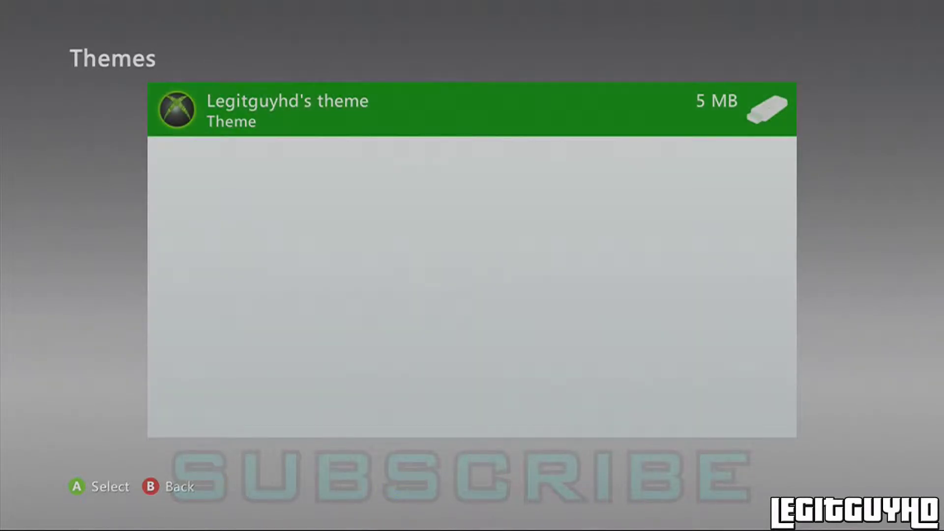
{"action": "key", "text": "Return"}
{"action": "key", "text": "Down"}
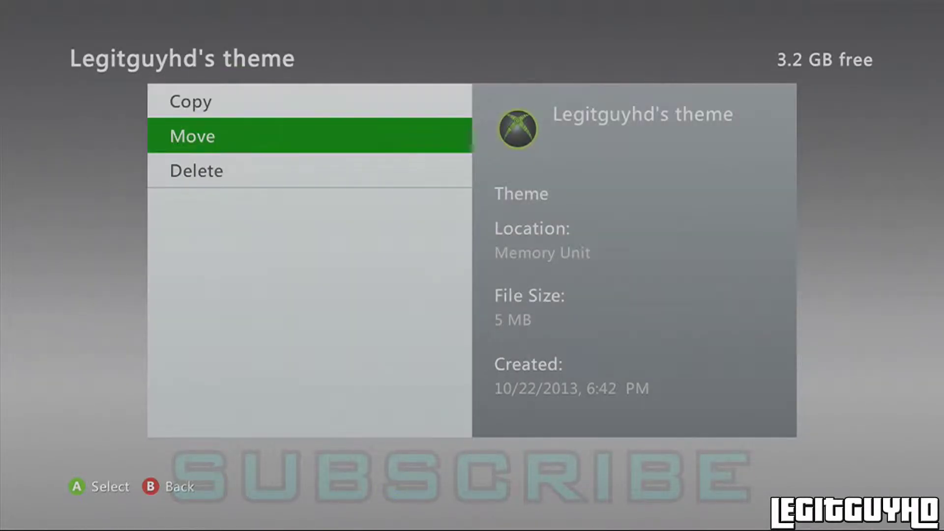
{"action": "key", "text": "Return"}
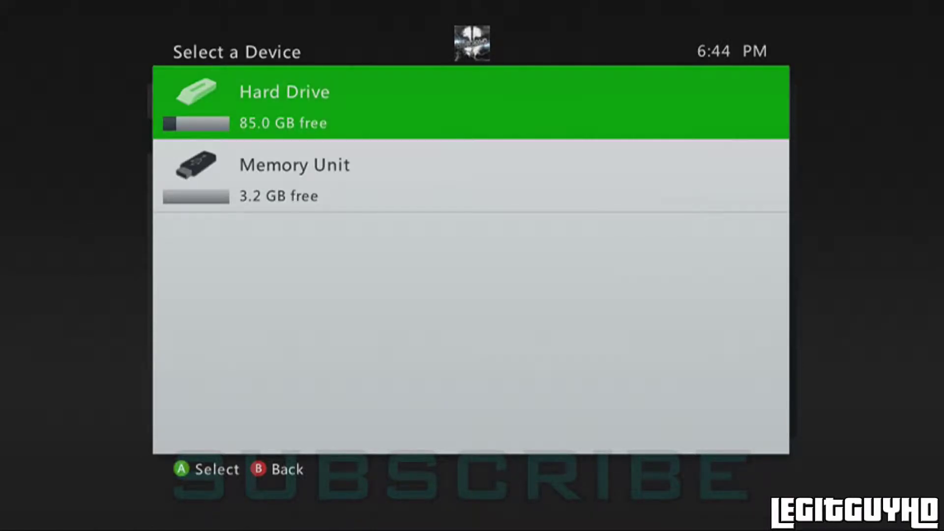
{"action": "key", "text": "Return"}
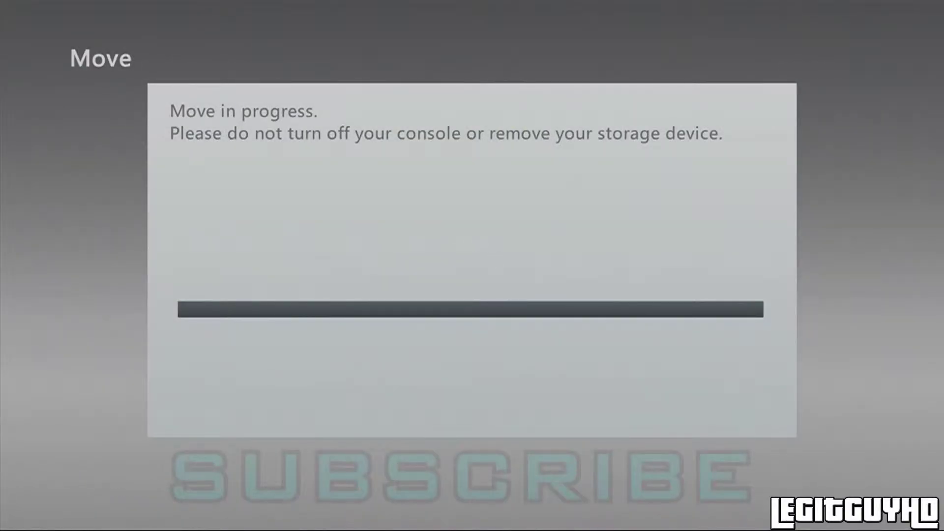
Step: Back out of the storage screens to the dashboard and go from settings to the social page
{"action": "key", "text": "Escape"}
{"action": "key", "text": "Escape"}
{"action": "key", "text": "Escape"}
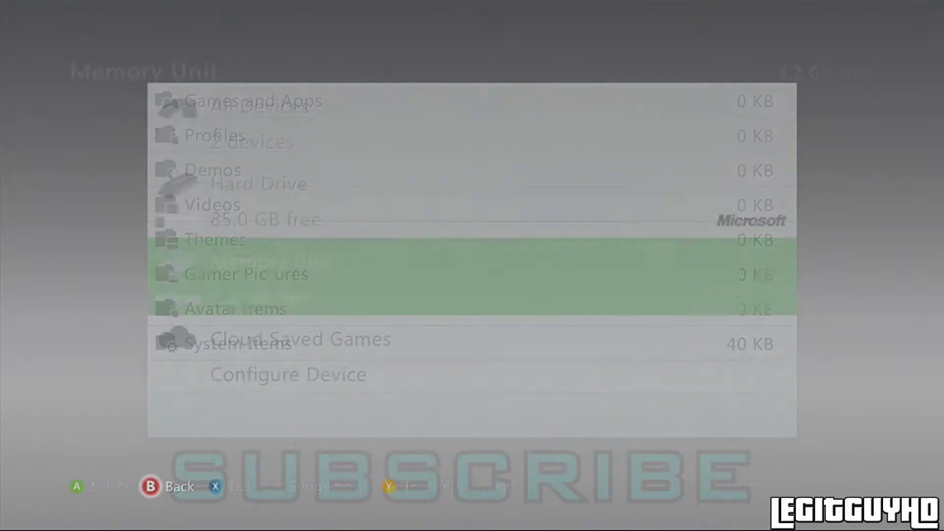
{"action": "key", "text": "Escape"}
{"action": "key", "text": "Escape"}
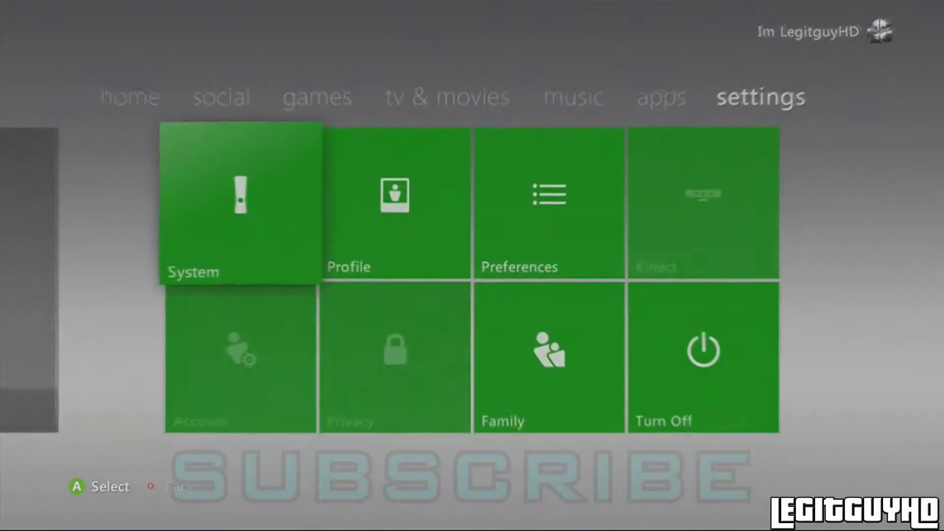
{"action": "key", "text": "Left"}
{"action": "key", "text": "Left"}
{"action": "key", "text": "Left"}
{"action": "key", "text": "Left"}
{"action": "key", "text": "Left"}
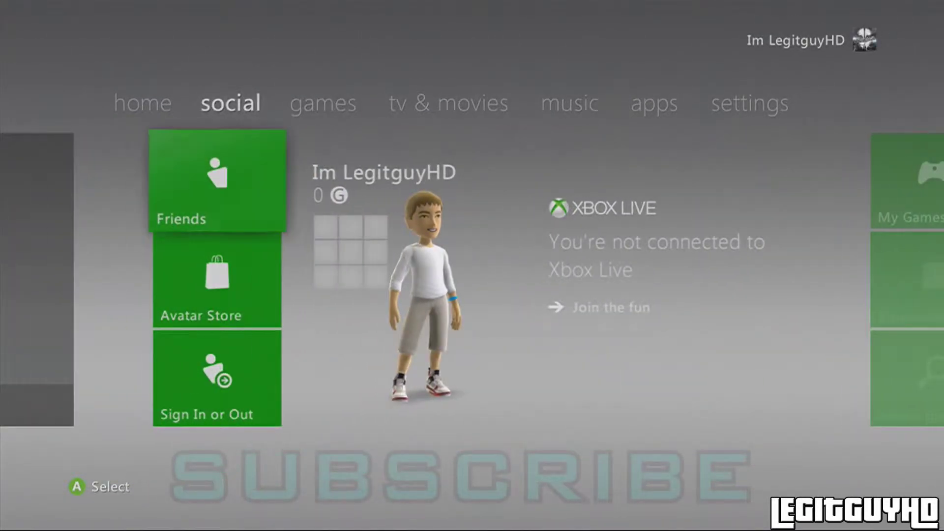
Step: Open the signed-in gamer profile from the social page and bring up its list of available themes
{"action": "key", "text": "Right"}
{"action": "key", "text": "Return"}
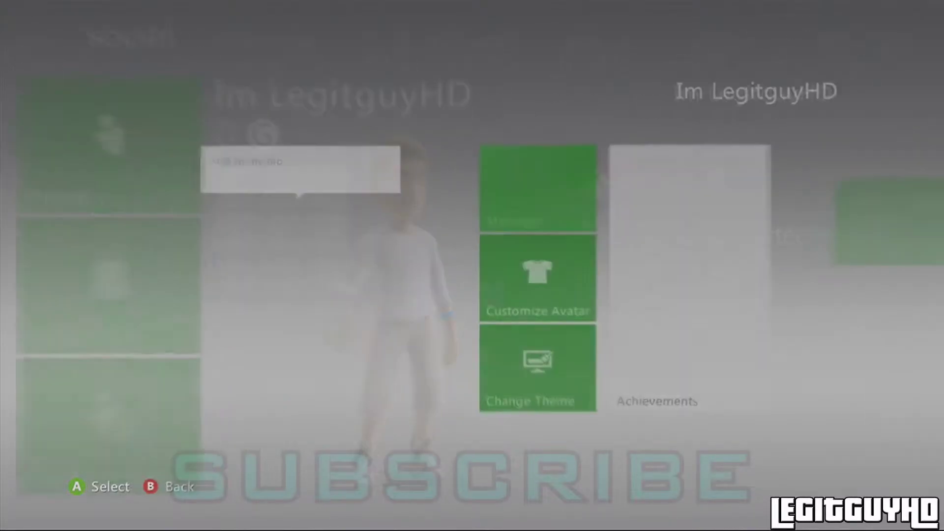
{"action": "key", "text": "Left"}
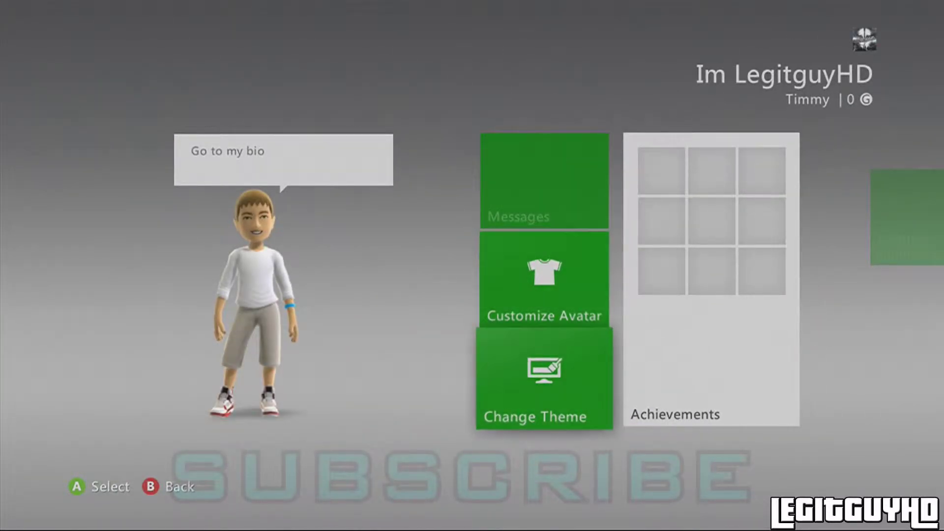
{"action": "key", "text": "Return"}
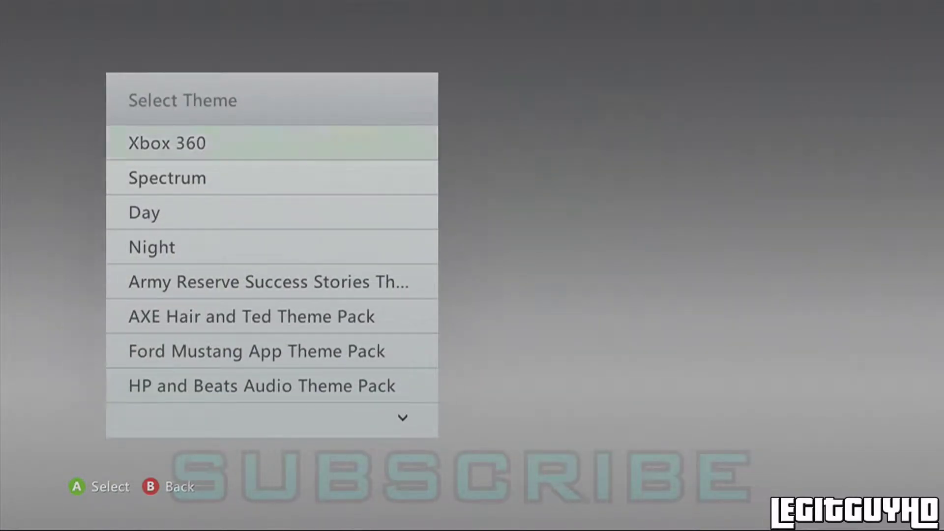
Step: Apply Legitguyhd's theme to the profile and return to the dashboard's social page
{"action": "key", "text": "Down"}
{"action": "key", "text": "Down"}
{"action": "key", "text": "Down"}
{"action": "key", "text": "Down"}
{"action": "key", "text": "Down"}
{"action": "key", "text": "Down"}
{"action": "key", "text": "Down"}
{"action": "key", "text": "Down"}
{"action": "key", "text": "Down"}
{"action": "key", "text": "Down"}
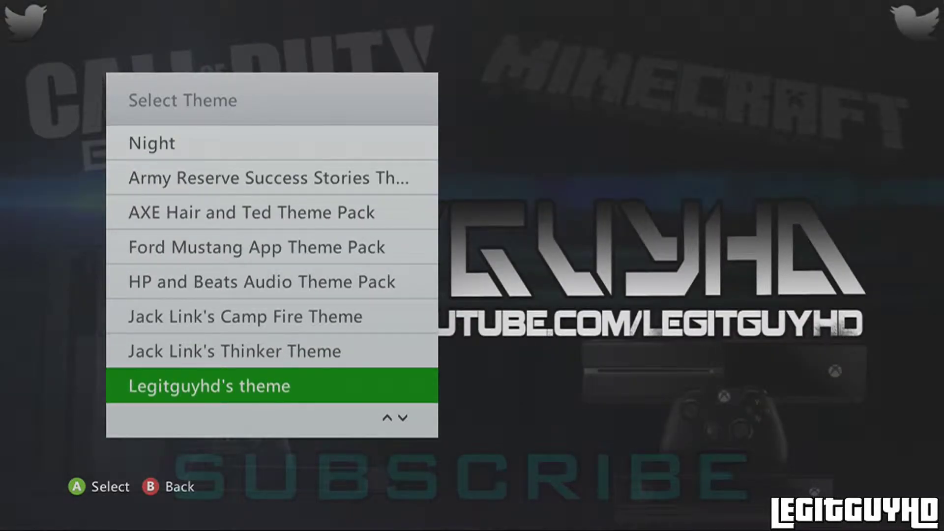
{"action": "key", "text": "Return"}
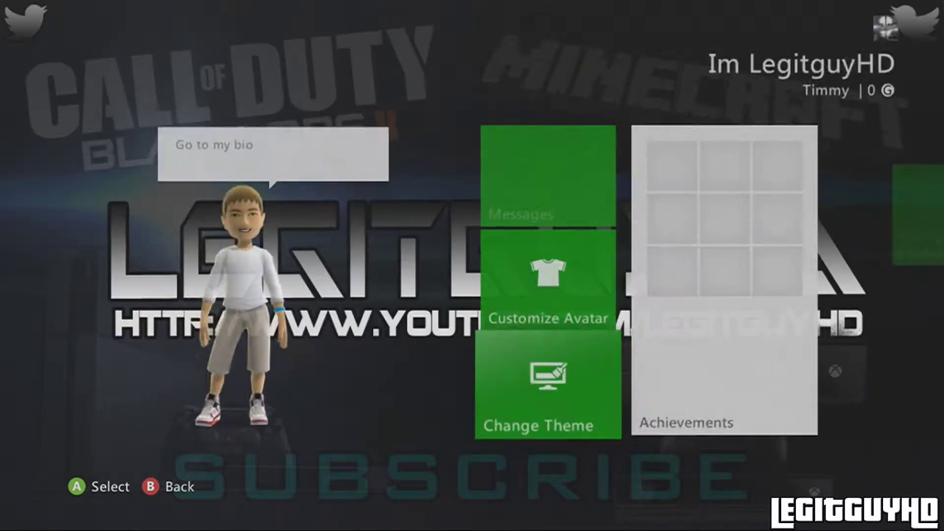
{"action": "key", "text": "super"}
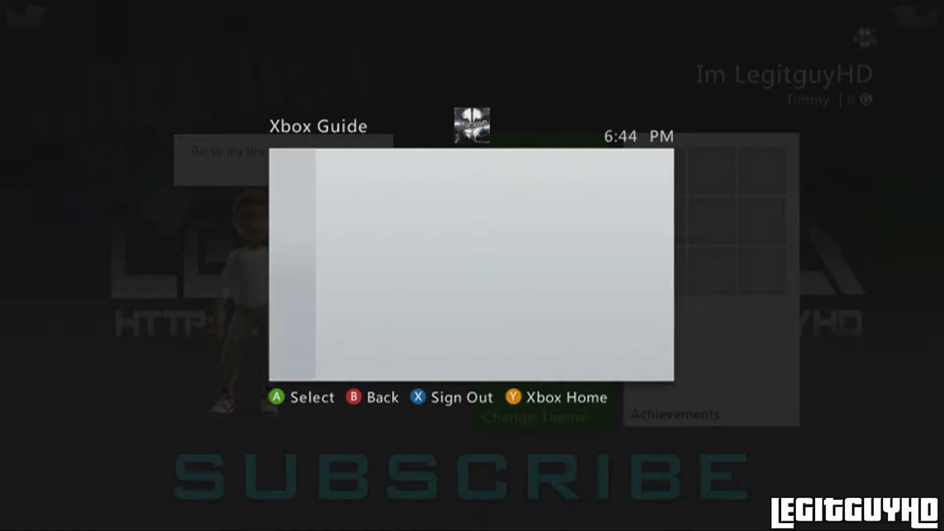
{"action": "key", "text": "Escape"}
{"action": "key", "text": "Escape"}
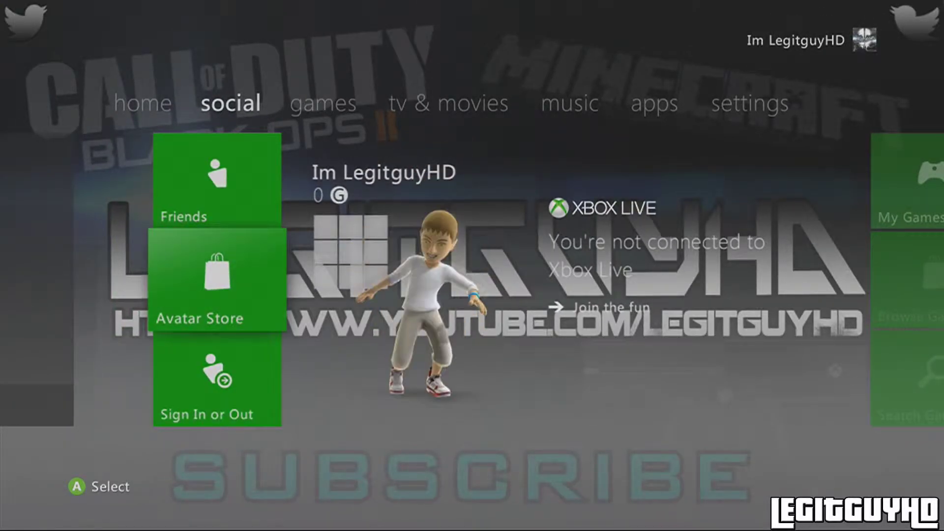
Step: Check the theme's backgrounds behind the Recent list and the My Games library, returning to the dashboard after each
{"action": "key", "text": "Left"}
{"action": "key", "text": "Return"}
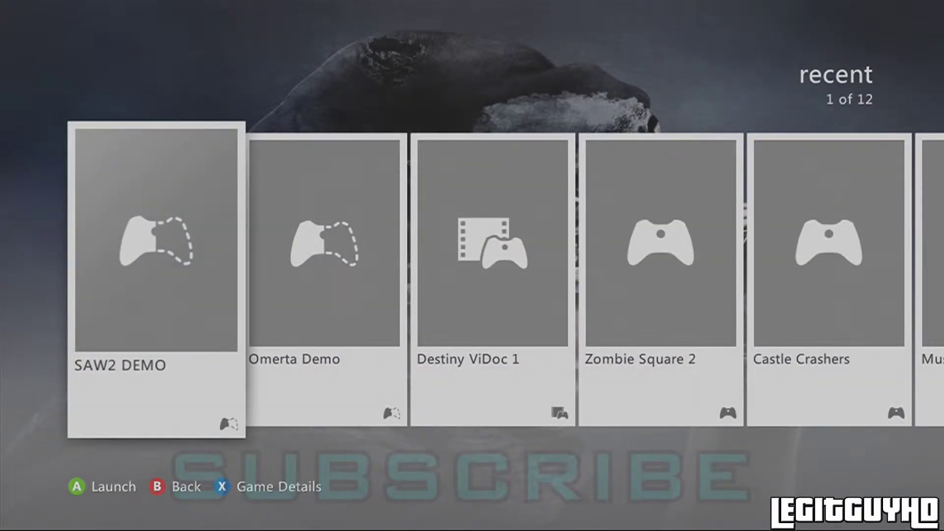
{"action": "key", "text": "Escape"}
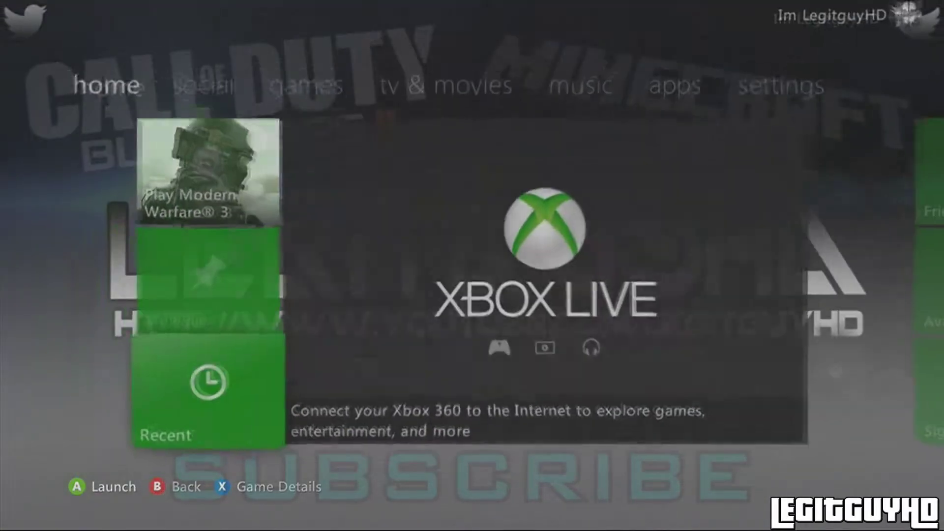
{"action": "key", "text": "Right"}
{"action": "key", "text": "Right"}
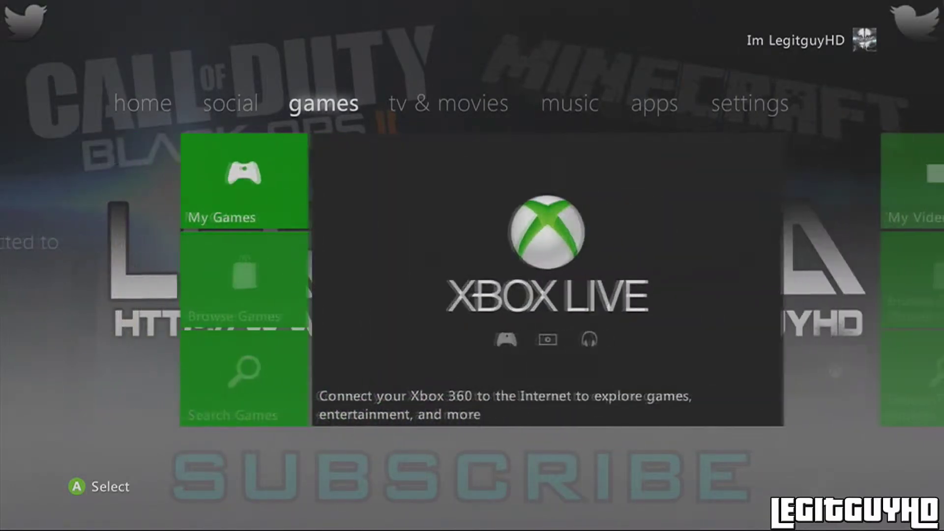
{"action": "key", "text": "Return"}
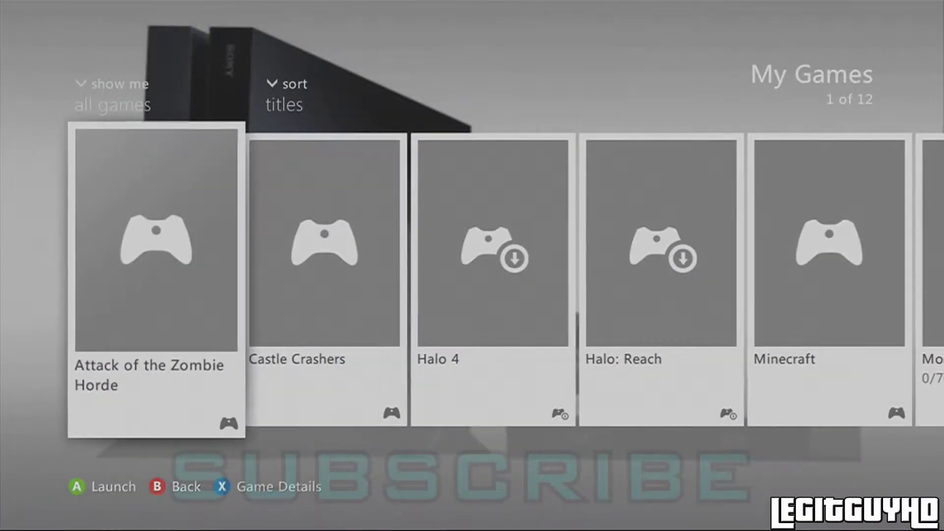
{"action": "key", "text": "Escape"}
Step: Go to the dashboard's settings page and view the theme's background behind System Settings, leaving the settings unchanged
{"action": "key", "text": "Right"}
{"action": "key", "text": "Right"}
{"action": "key", "text": "Right"}
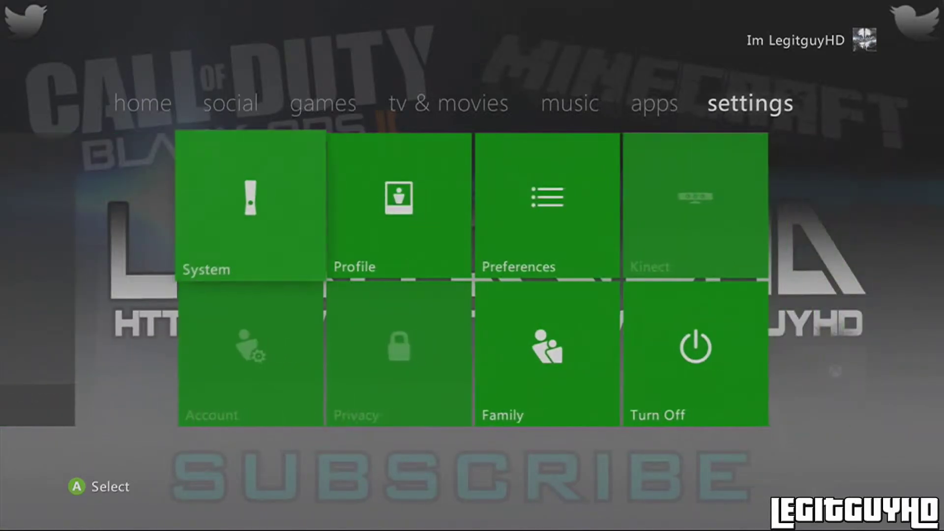
{"action": "key", "text": "Return"}
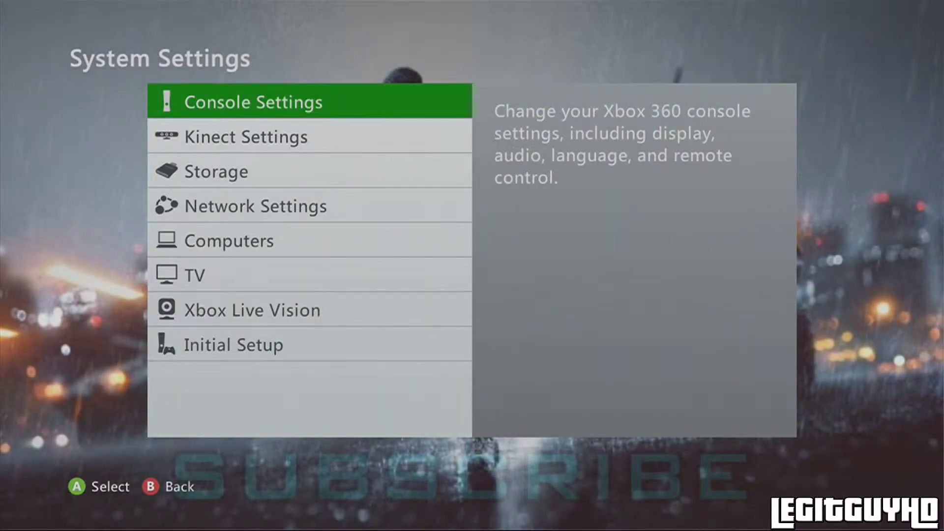
{"action": "key", "text": "Escape"}
Step: Page back through the dashboard from settings to social to view the theme behind its pages
{"action": "key", "text": "Left"}
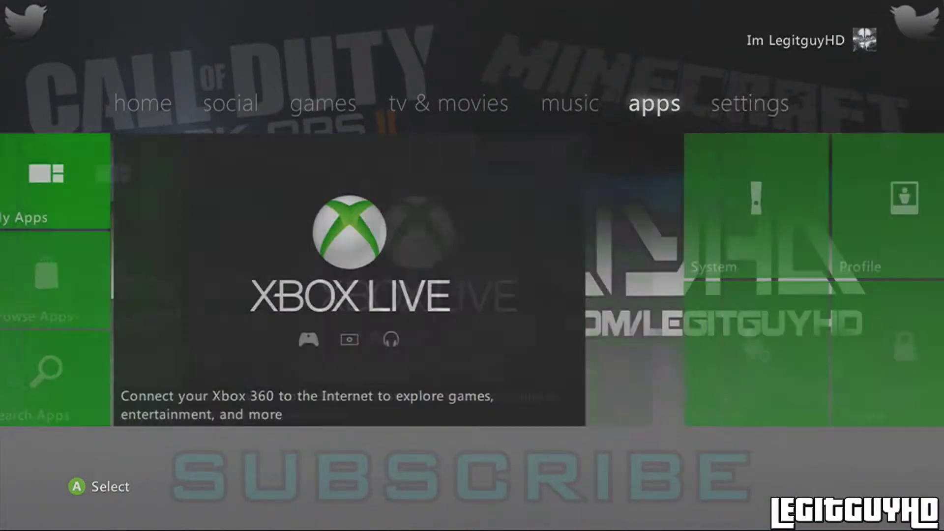
{"action": "key", "text": "Left"}
{"action": "key", "text": "Left"}
{"action": "key", "text": "Left"}
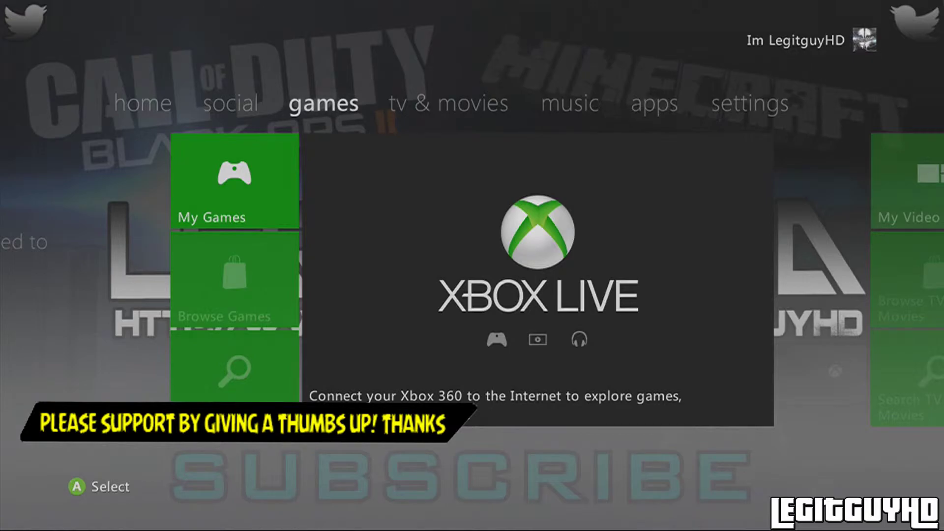
{"action": "key", "text": "Left"}
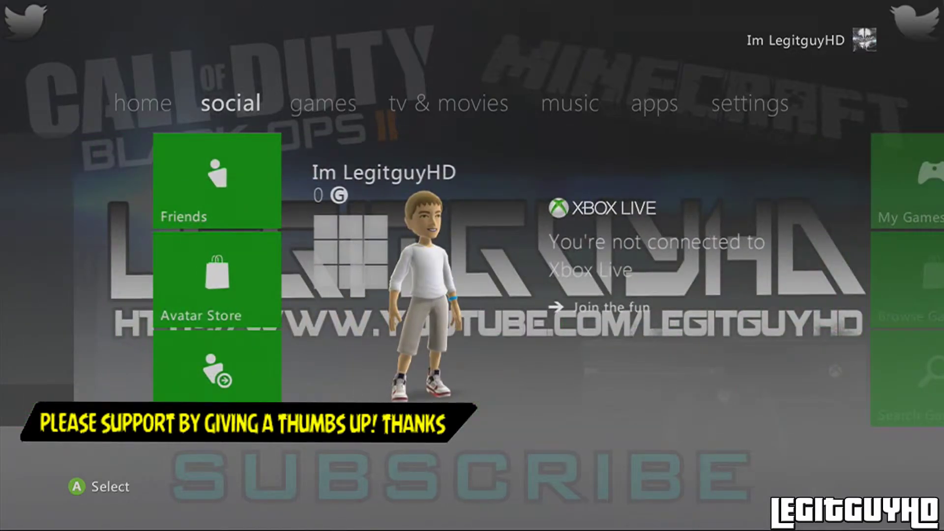
{"action": "key", "text": "Right"}
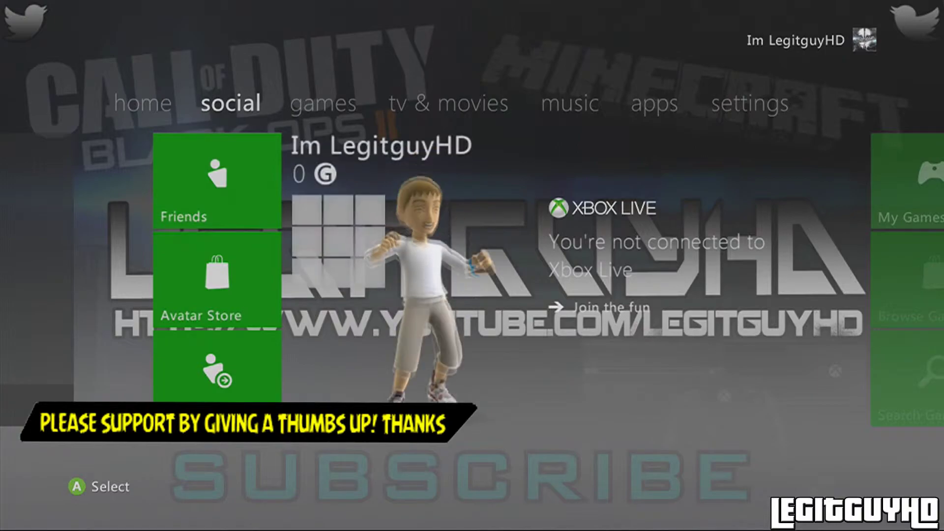